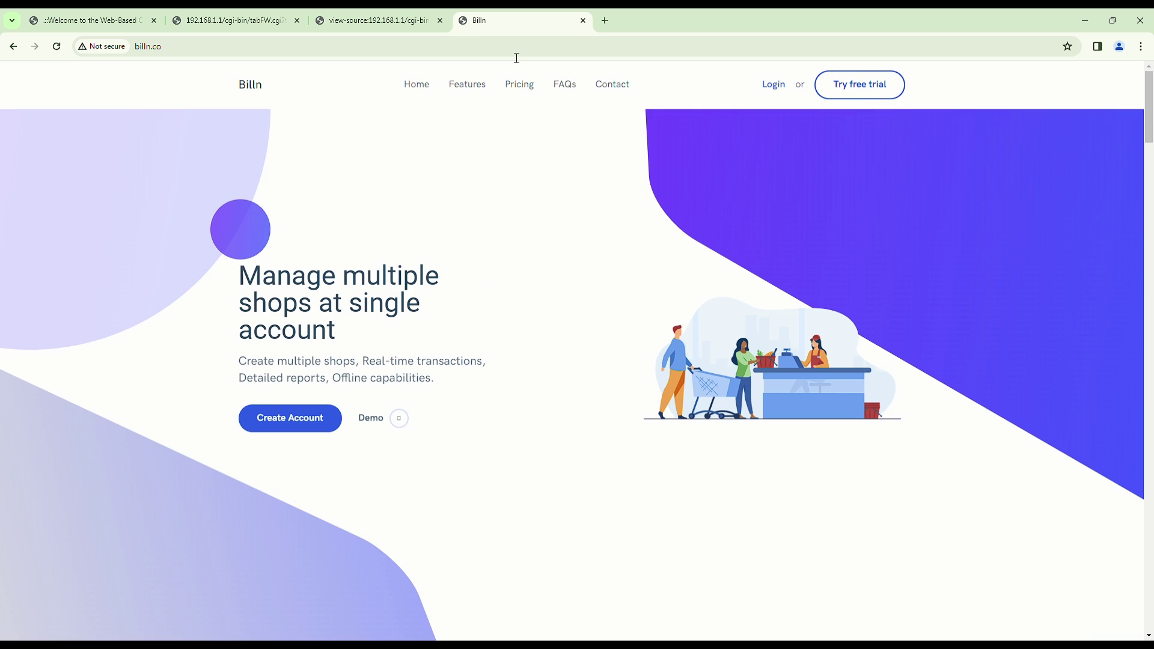
pyautogui.click(149, 48)
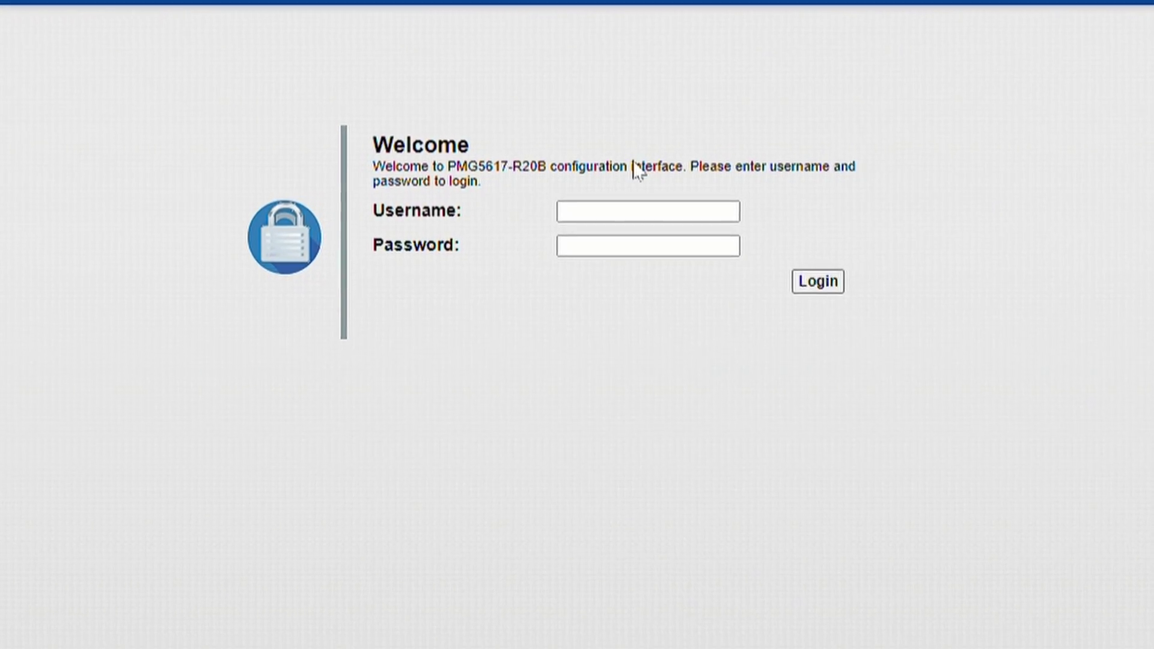
pyautogui.moveTo(437, 163); pyautogui.dragTo(510, 161)
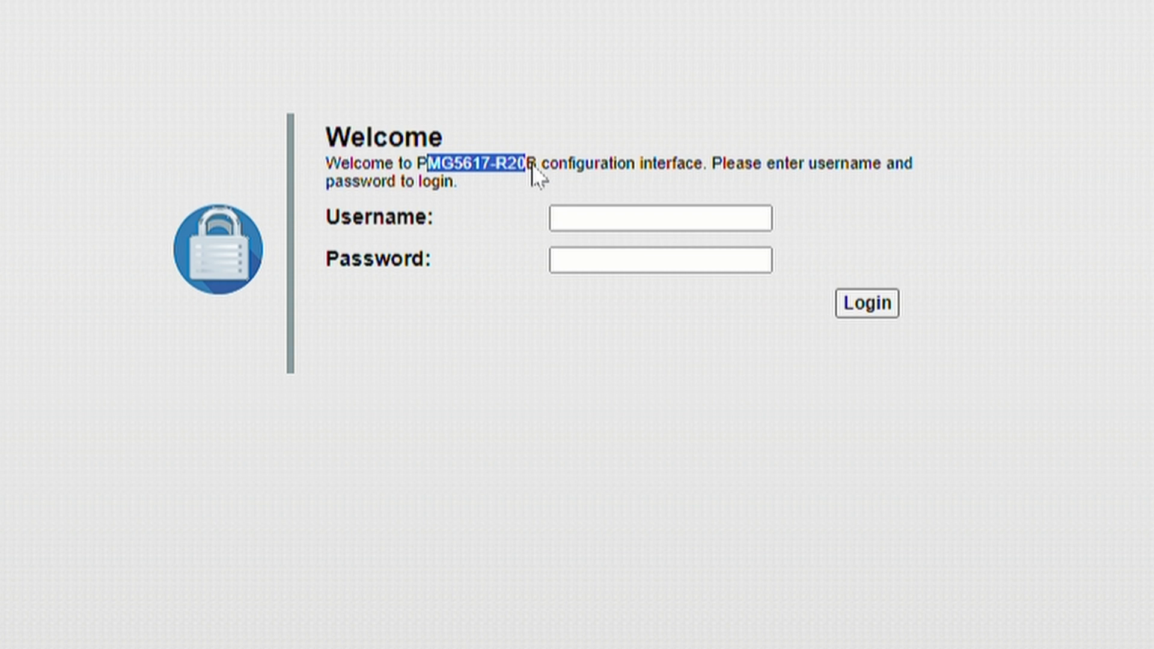
pyautogui.click(532, 163)
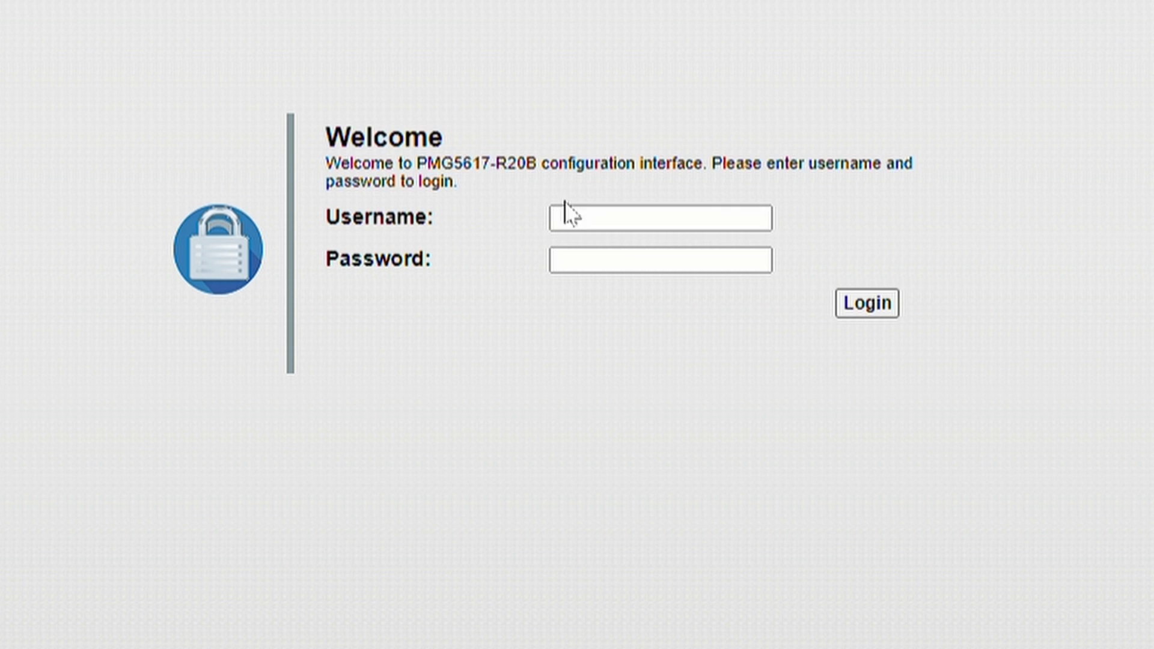
pyautogui.click(601, 226)
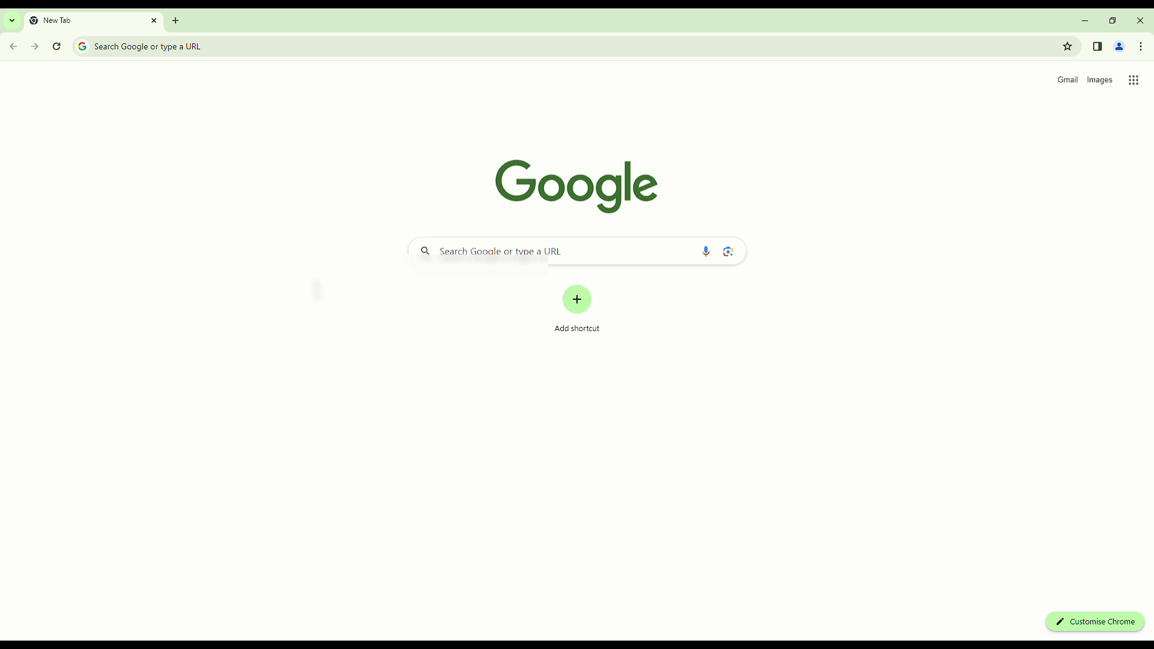
# - Open the router's configuration page at 192.168.1.1
pyautogui.click(287, 53)
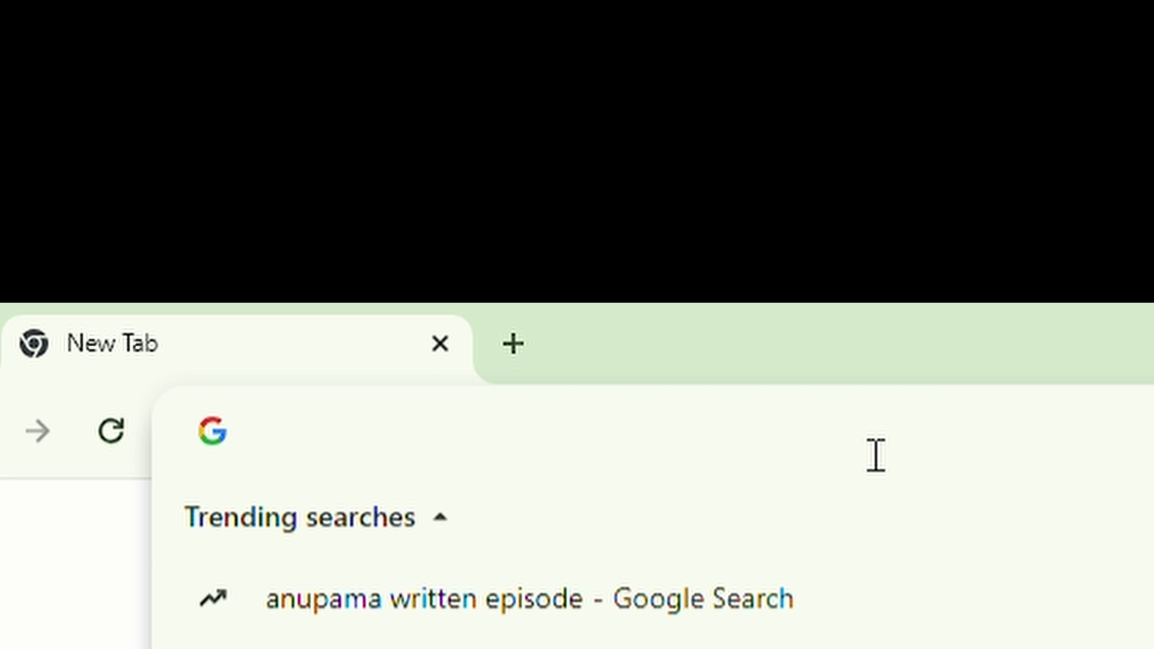
pyautogui.write('192.16')
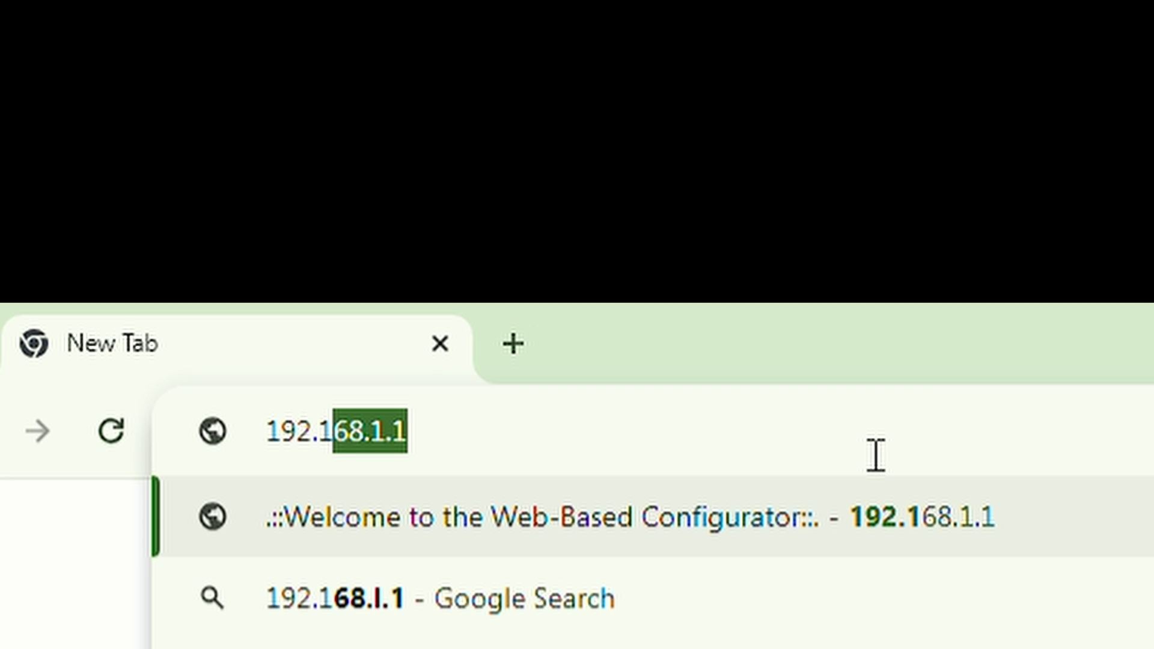
pyautogui.write('8.0')
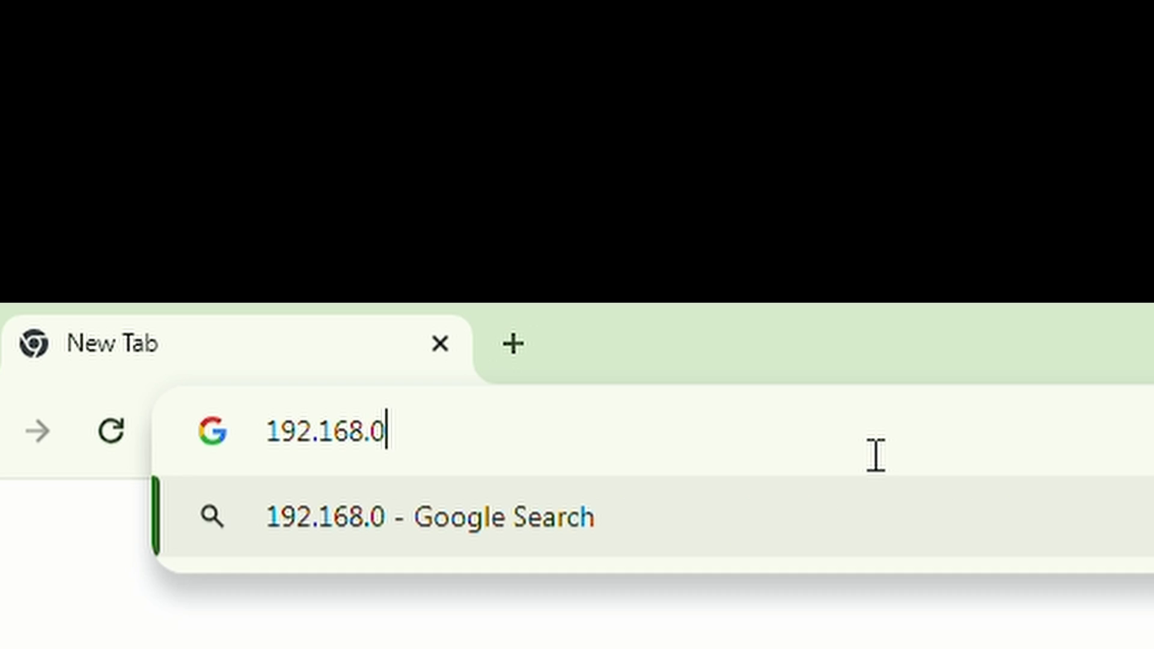
pyautogui.press('BackSpace')
pyautogui.write('1.1')
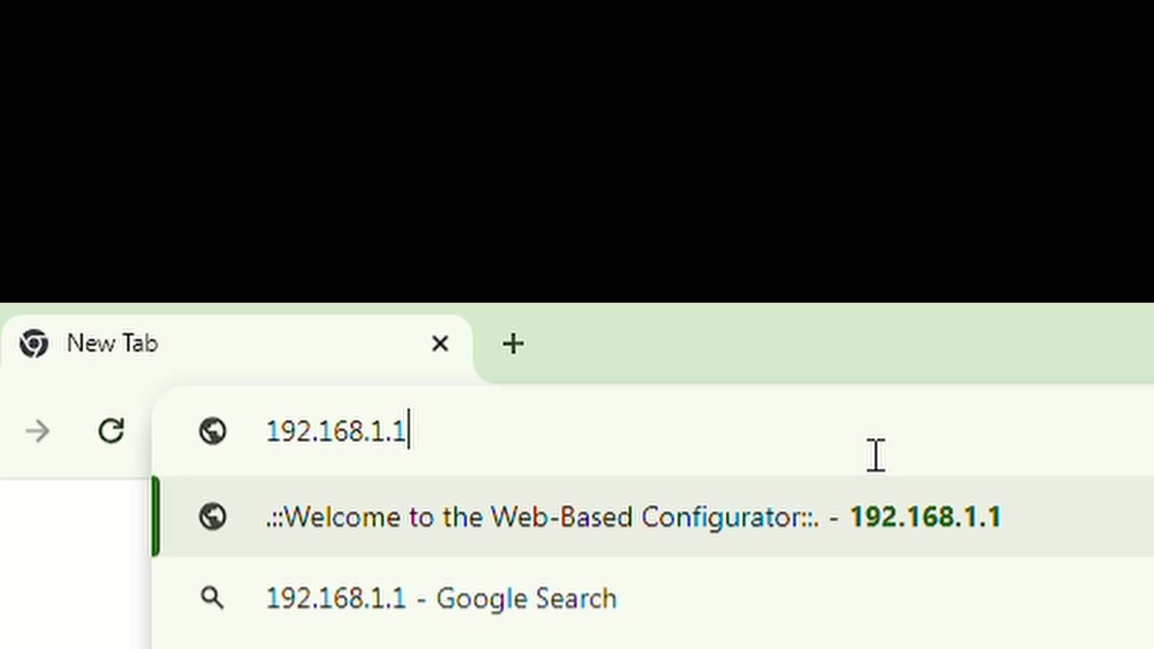
pyautogui.press('Return')
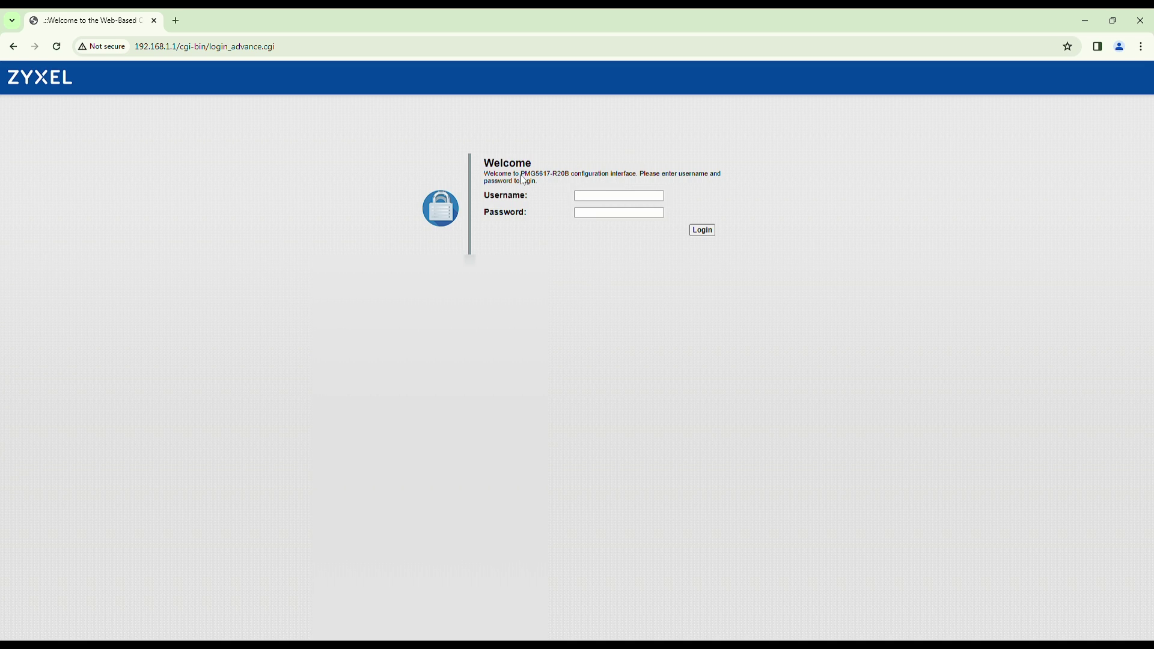
# - Log in to the router's configuration interface with username admin and the account password, retrying the login once
pyautogui.moveTo(525, 175); pyautogui.dragTo(569, 175)
pyautogui.click(568, 178)
pyautogui.click(596, 204)
pyautogui.write('ad')
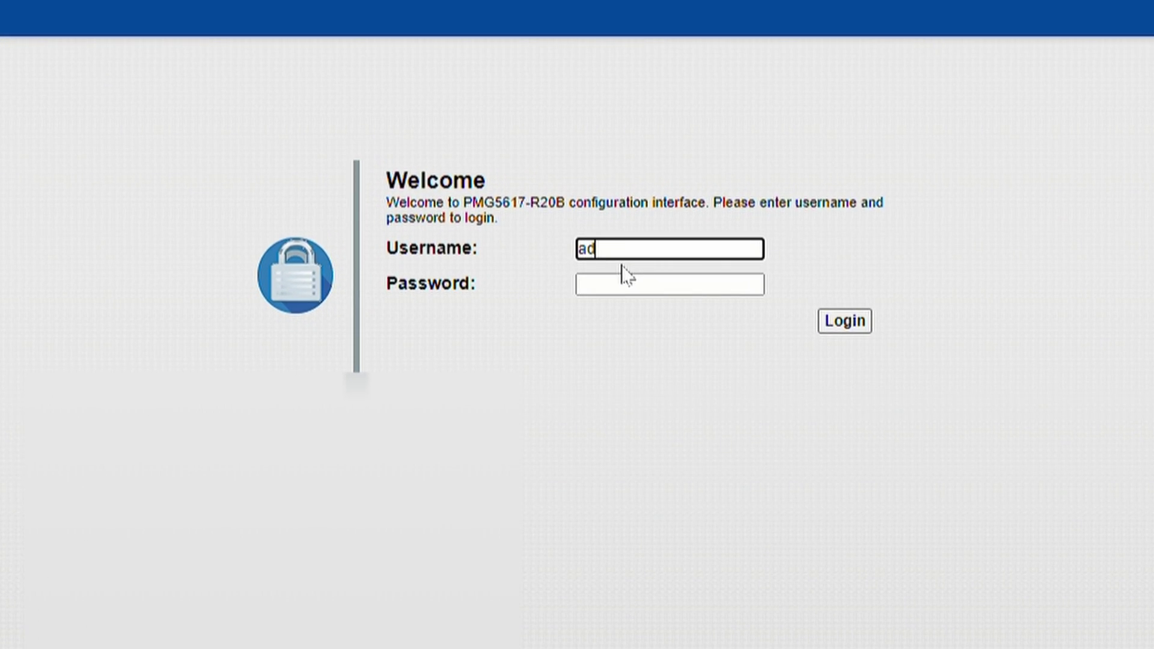
pyautogui.write('min')
pyautogui.press('Tab')
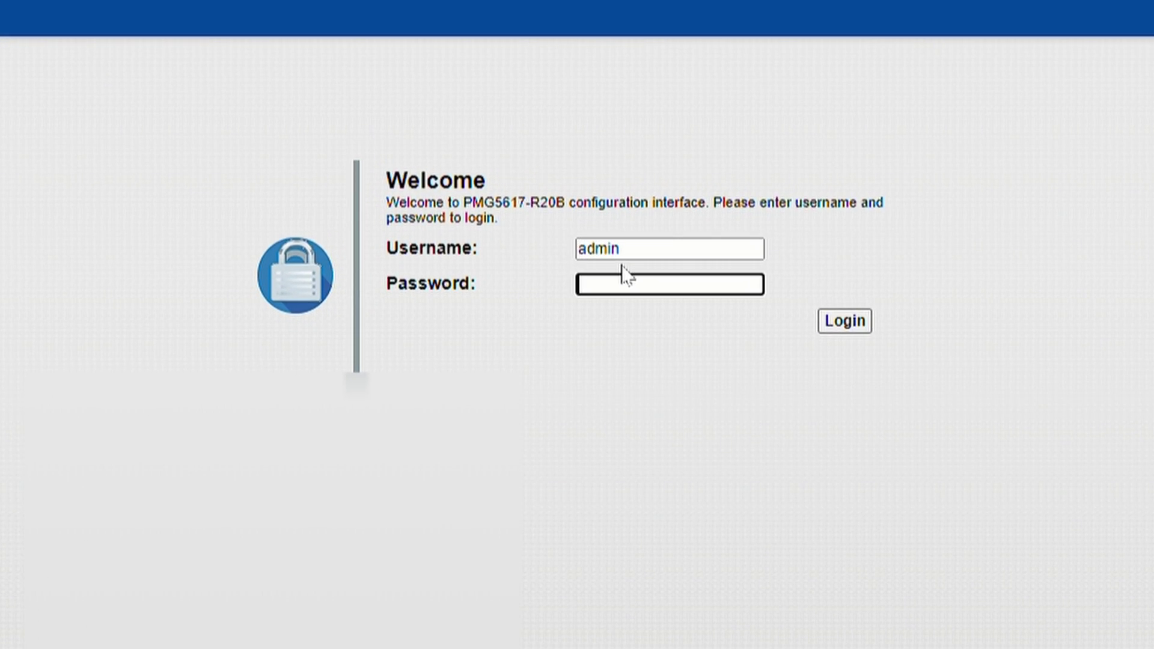
pyautogui.write('•••••')
pyautogui.click(829, 319)
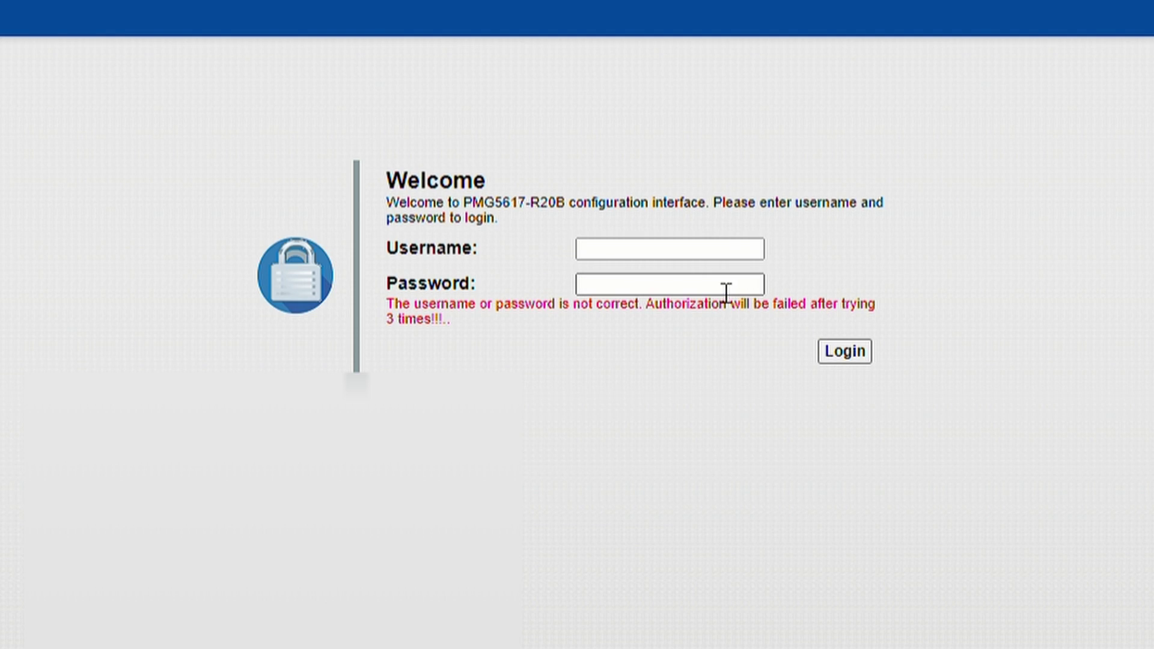
pyautogui.moveTo(397, 304); pyautogui.dragTo(451, 283)
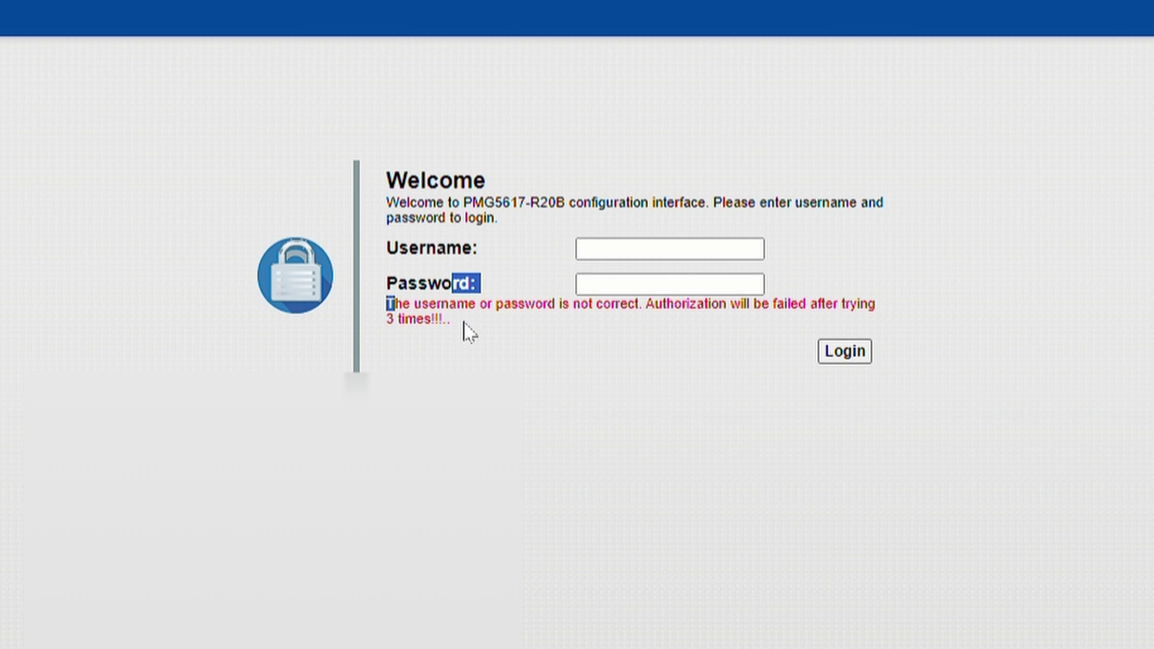
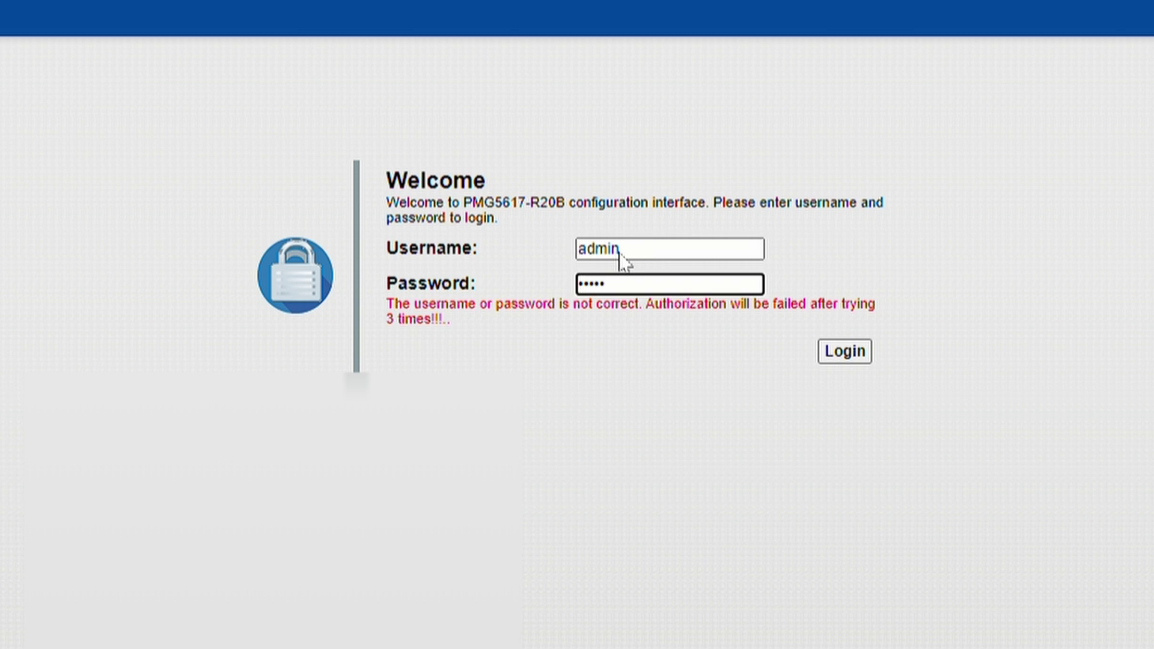
pyautogui.press('Return')
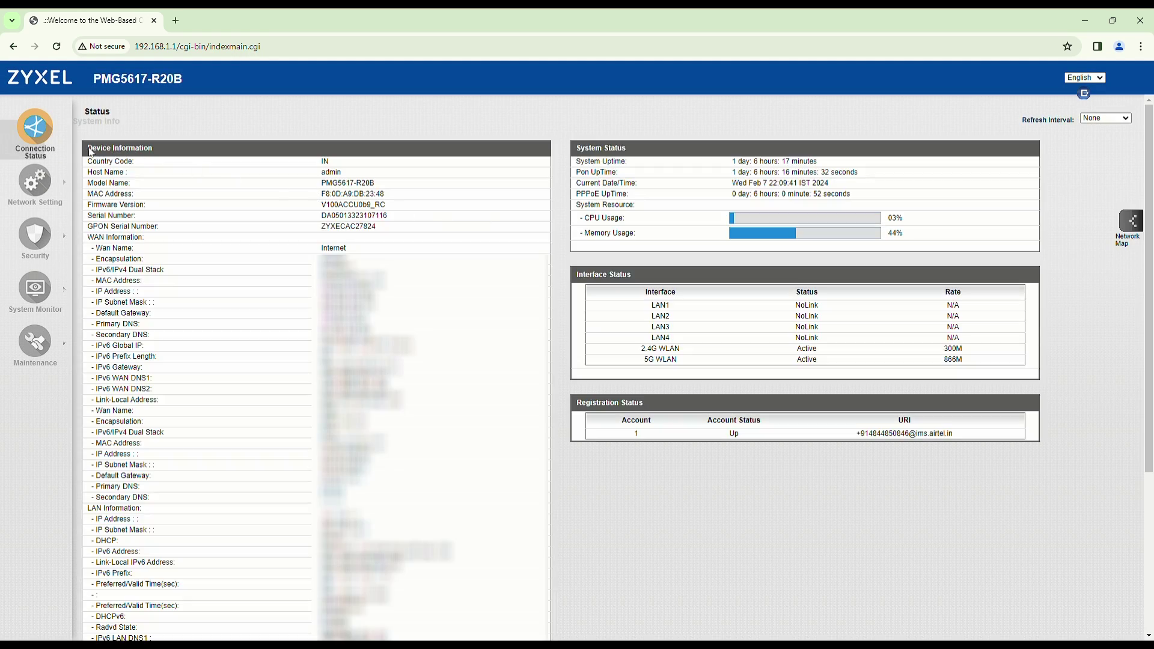
# - Open the WAN page of the router's network settings
pyautogui.moveTo(32, 357)
pyautogui.moveTo(51, 297)
pyautogui.moveTo(44, 202)
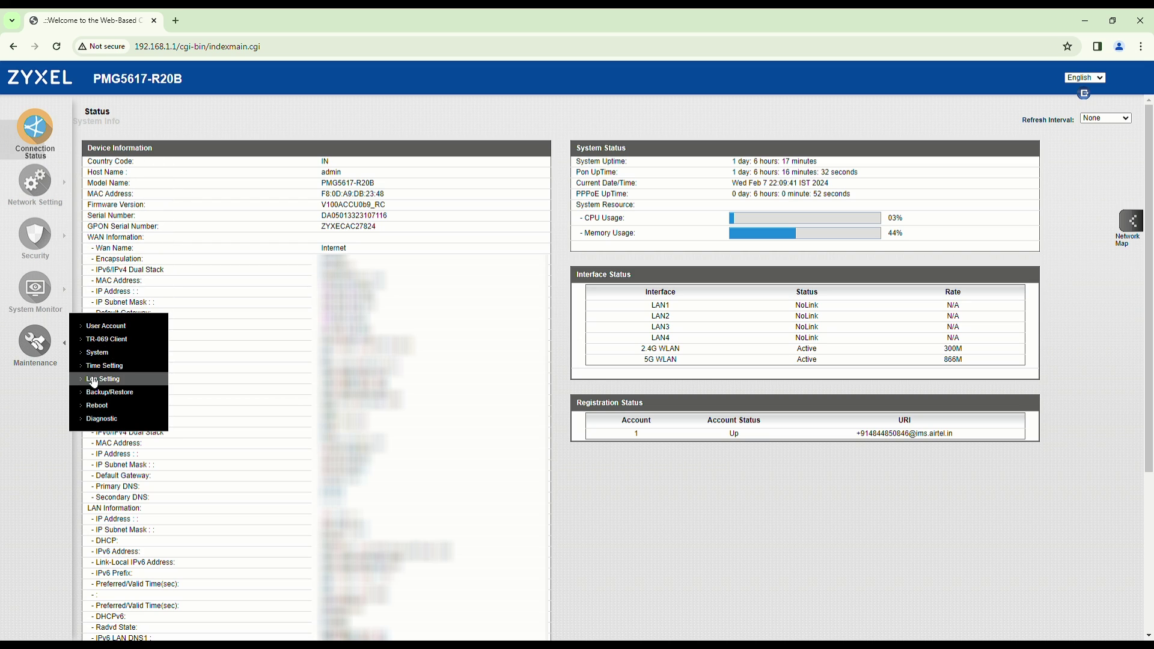
pyautogui.moveTo(42, 231)
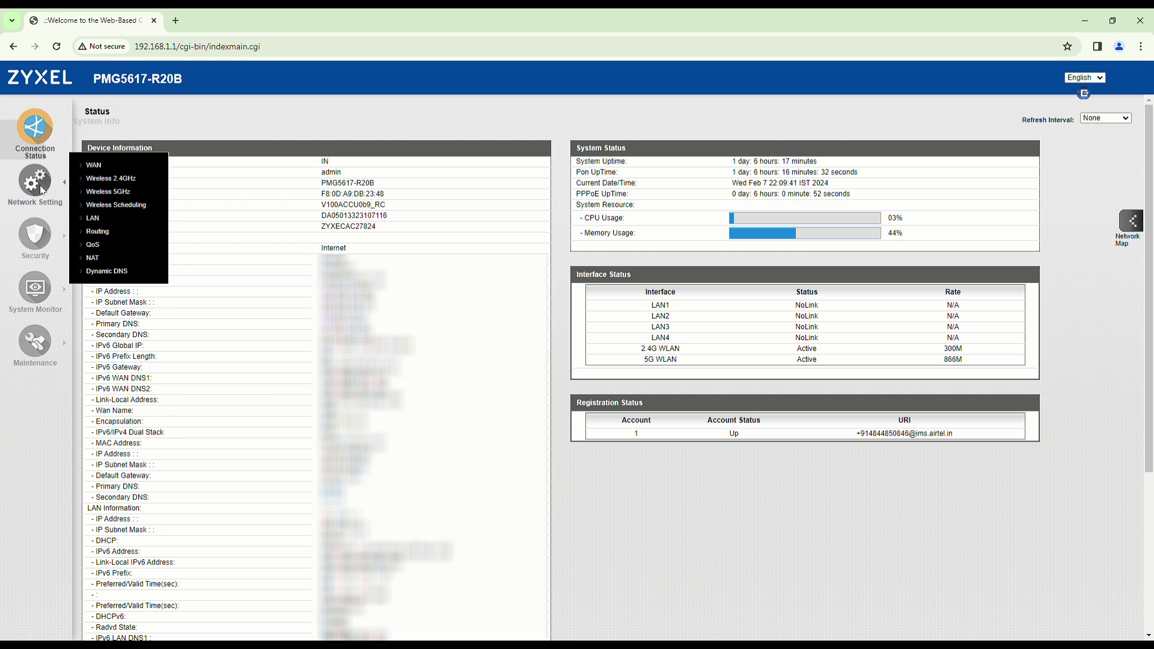
pyautogui.click(93, 166)
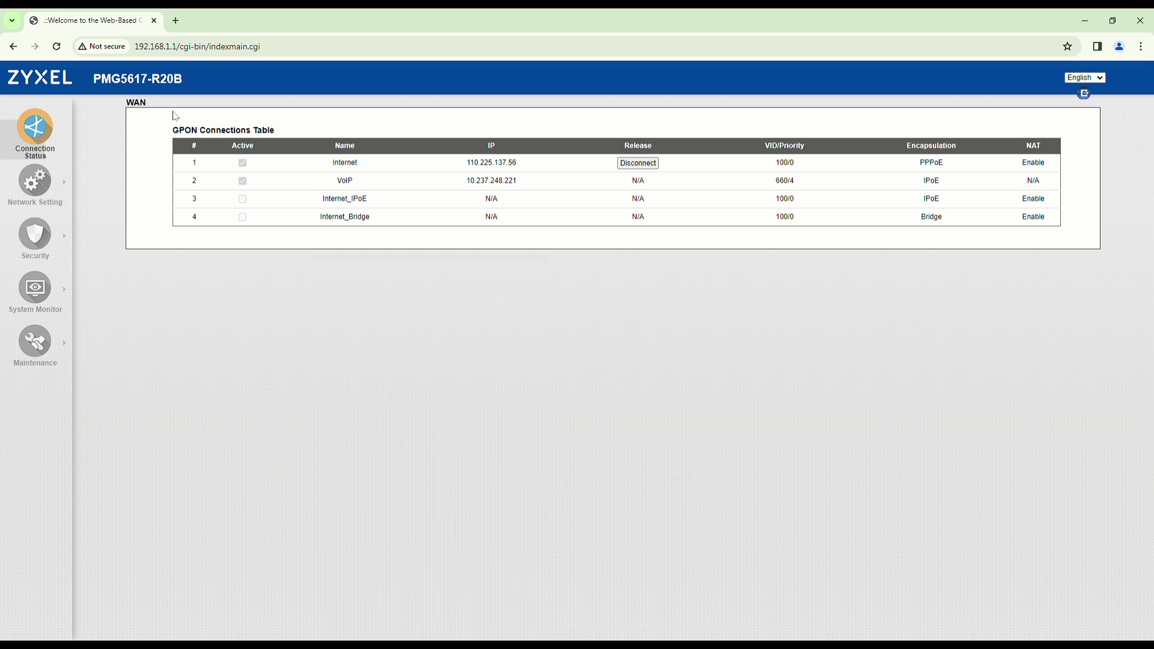
# - Inspect the WAN page title and open its mainFrame iframe document in a new browser tab
pyautogui.rightClick(138, 108)
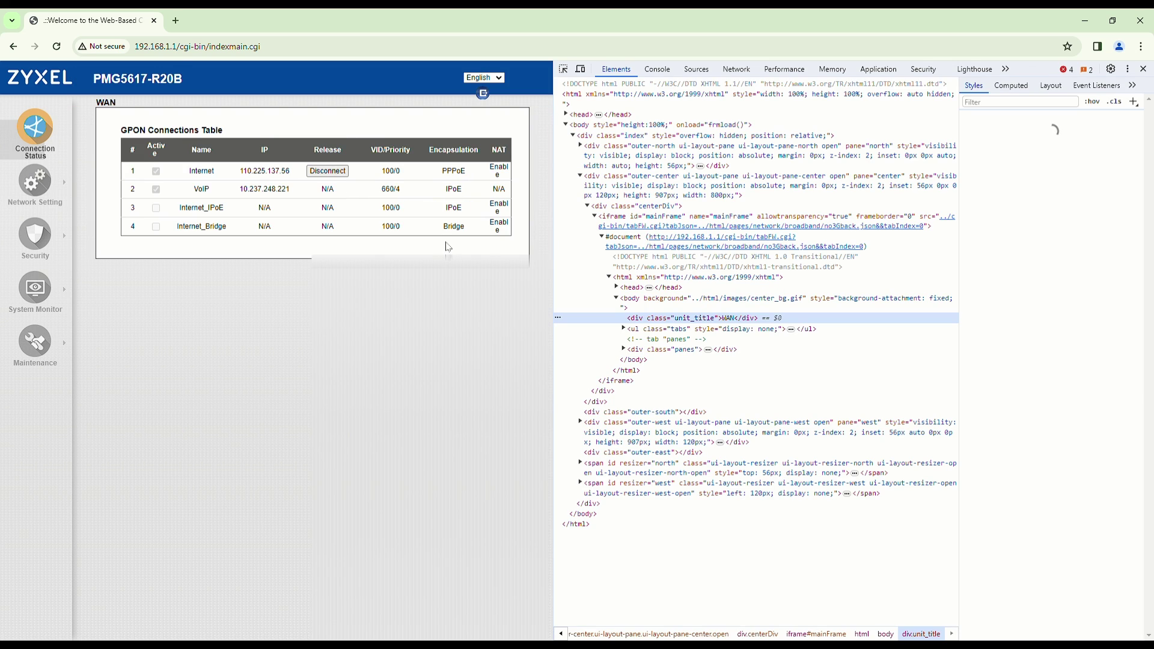
pyautogui.click(731, 250)
pyautogui.click(730, 245)
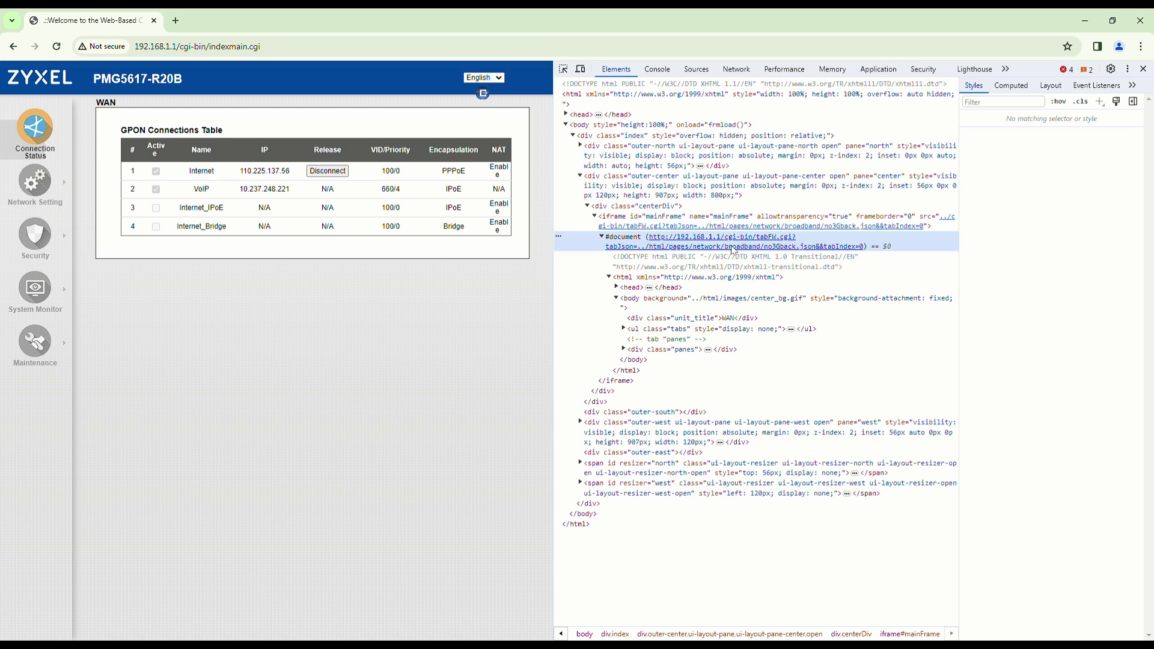
pyautogui.rightClick(733, 250)
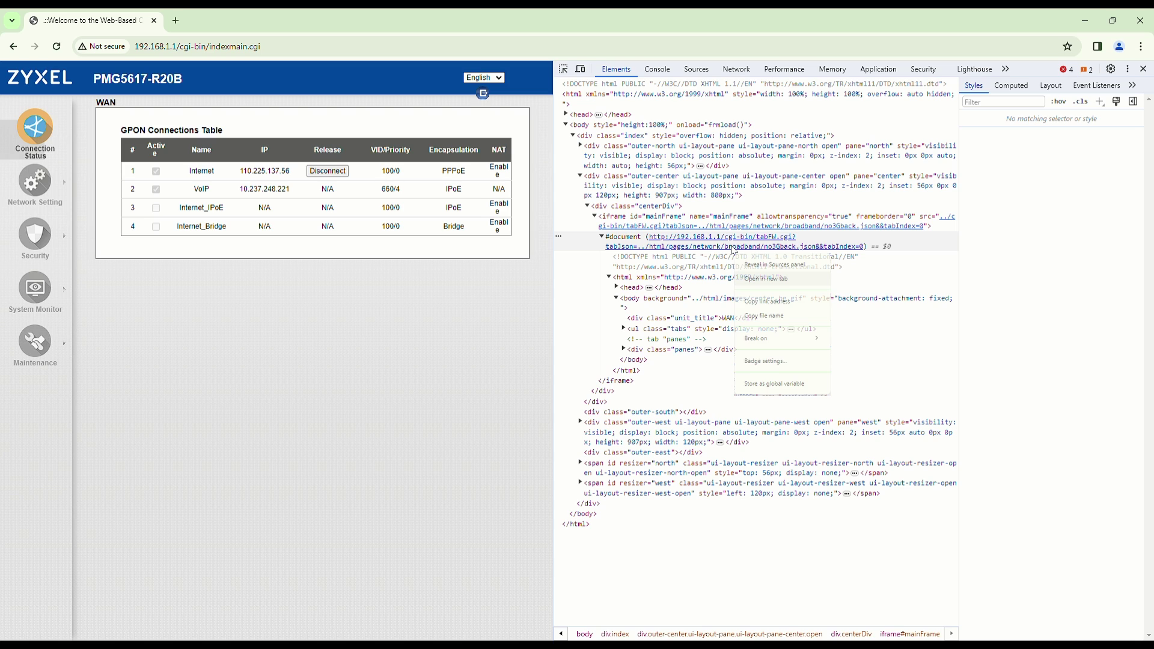
pyautogui.click(787, 284)
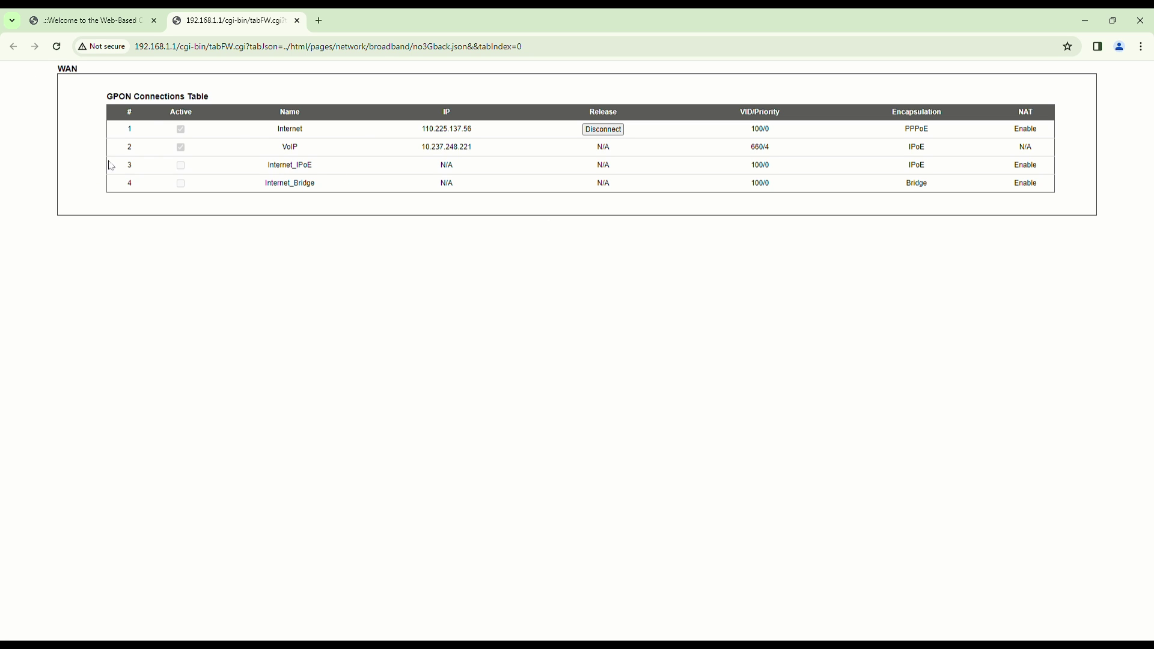
# - View the page source of the standalone WAN page
pyautogui.moveTo(210, 46); pyautogui.dragTo(543, 90)
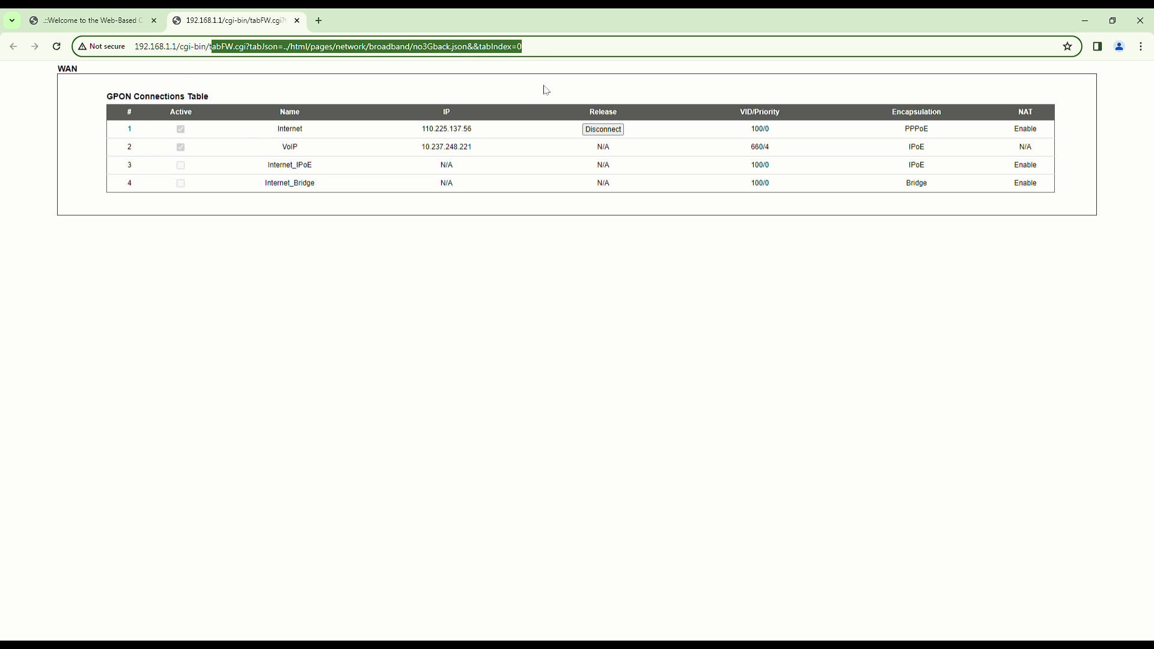
pyautogui.click(543, 97)
pyautogui.rightClick(389, 133)
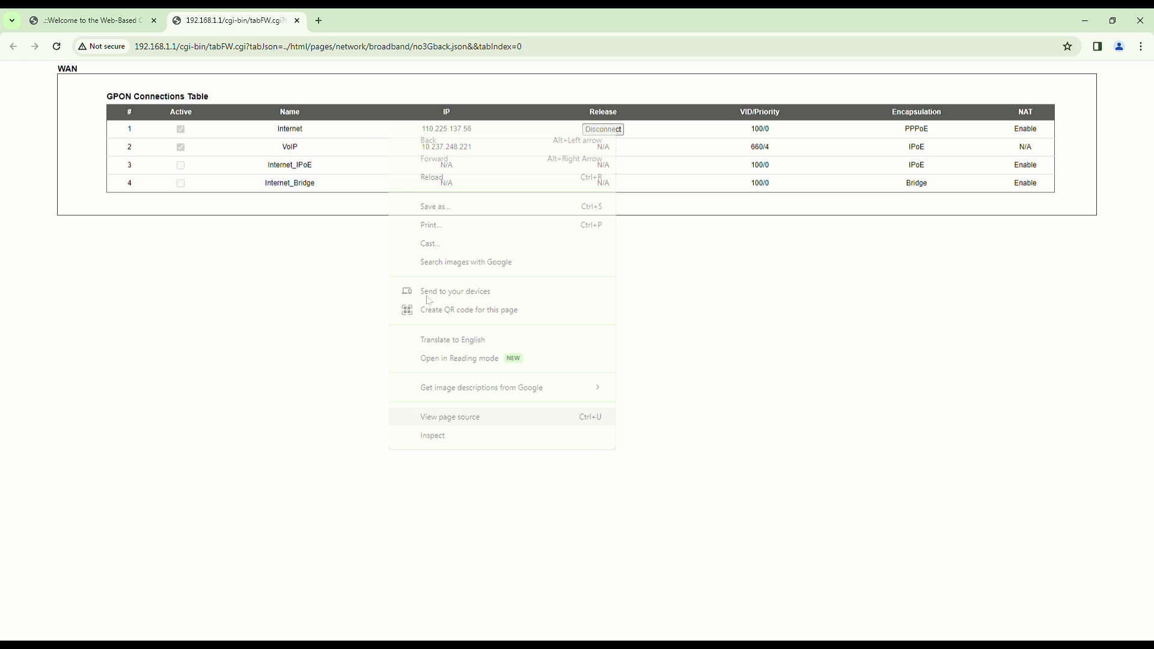
pyautogui.click(455, 417)
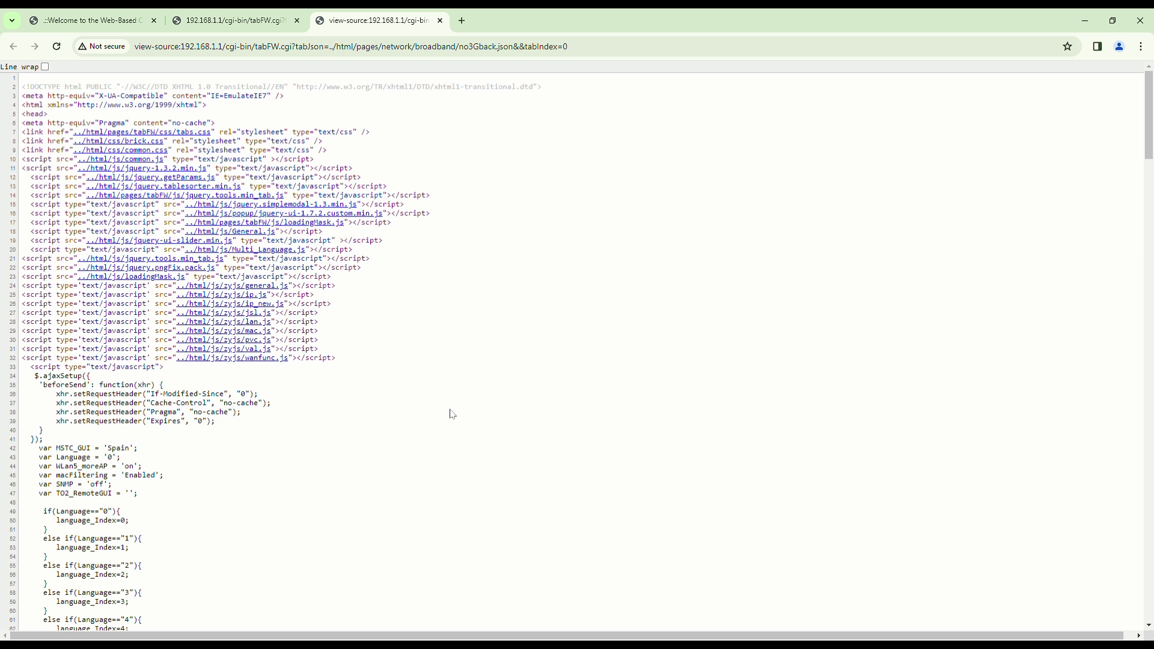
# - Find the Sub_Url path list in the page source and select html/pages/maintenance/remotemgmt/tab.json
pyautogui.scroll(-2, 392, 355)
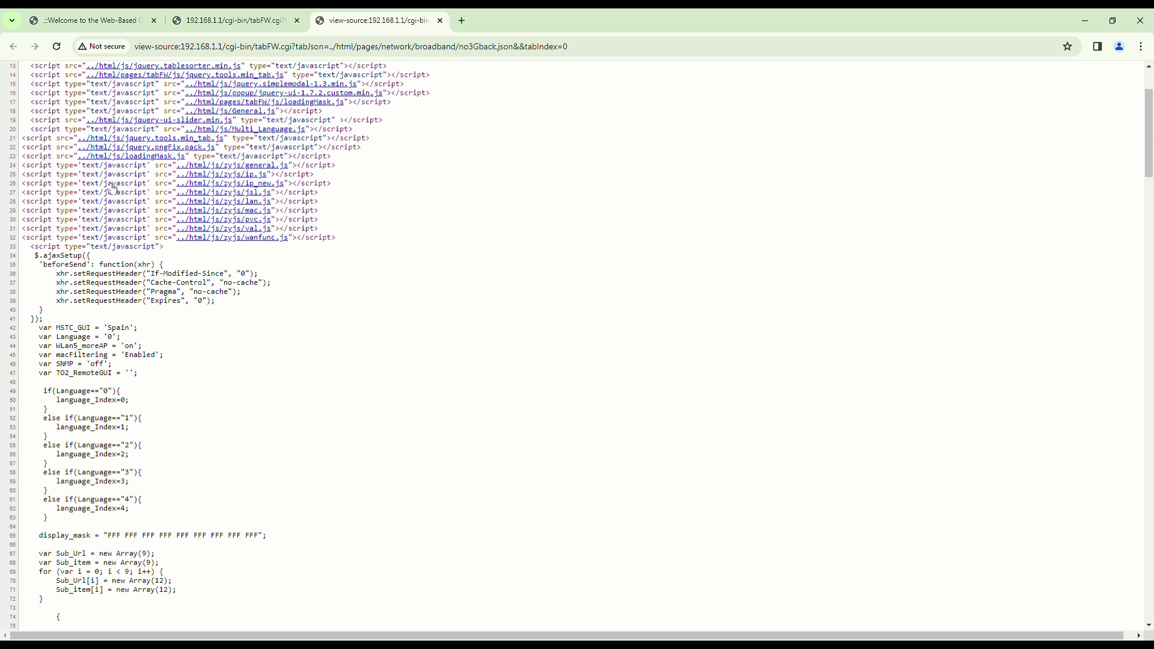
pyautogui.scroll(2, 114, 190)
pyautogui.scroll(-9, 114, 190)
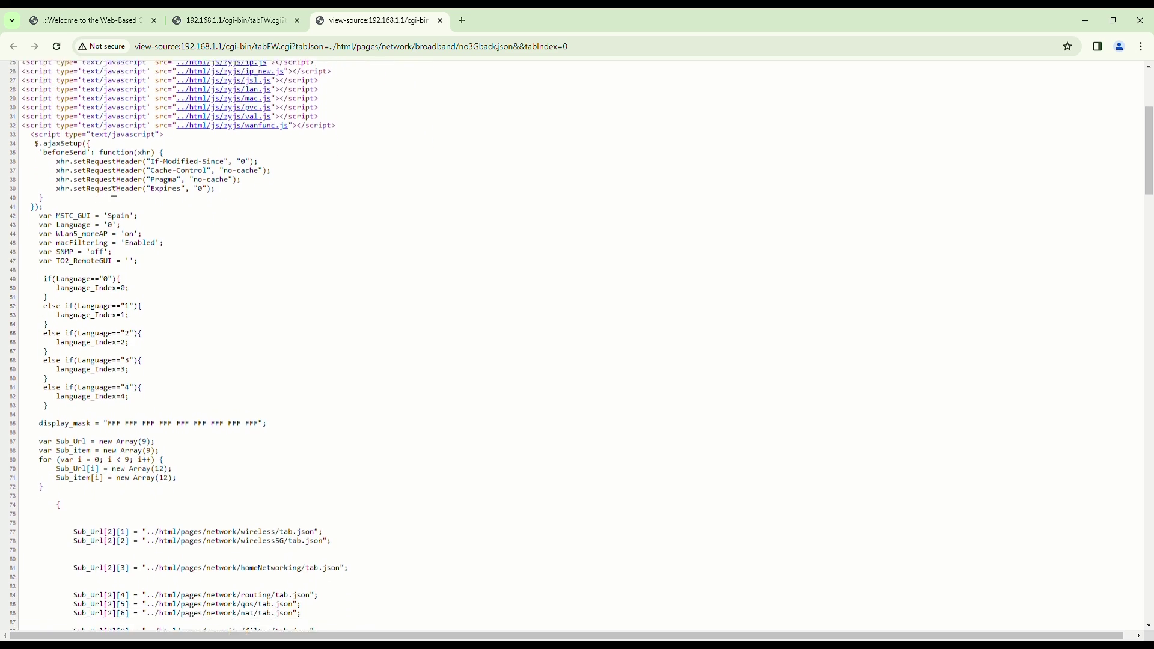
pyautogui.scroll(-2, 114, 192)
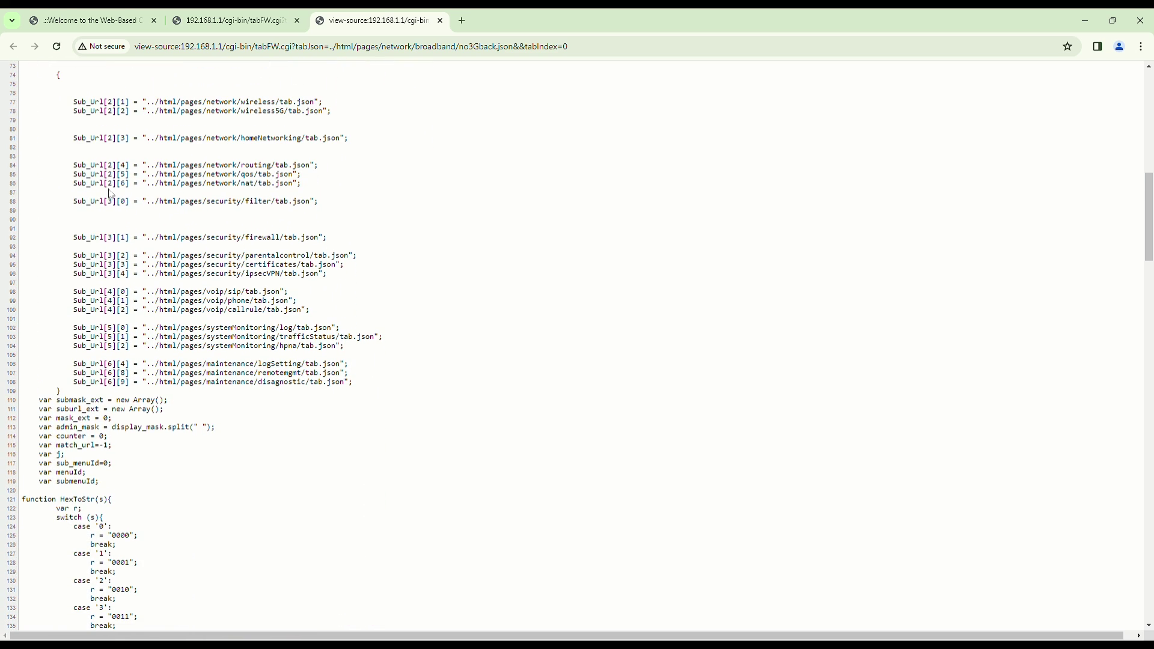
pyautogui.moveTo(122, 124); pyautogui.dragTo(348, 356)
pyautogui.click(345, 324)
pyautogui.moveTo(164, 374); pyautogui.dragTo(349, 379)
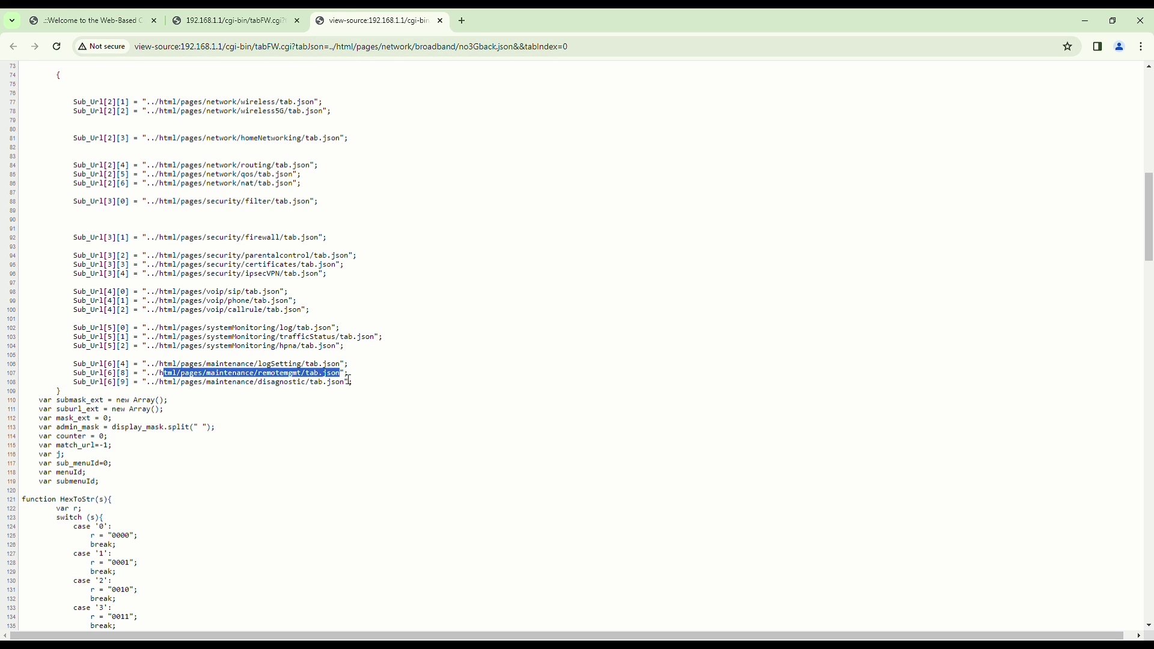
pyautogui.click(349, 380)
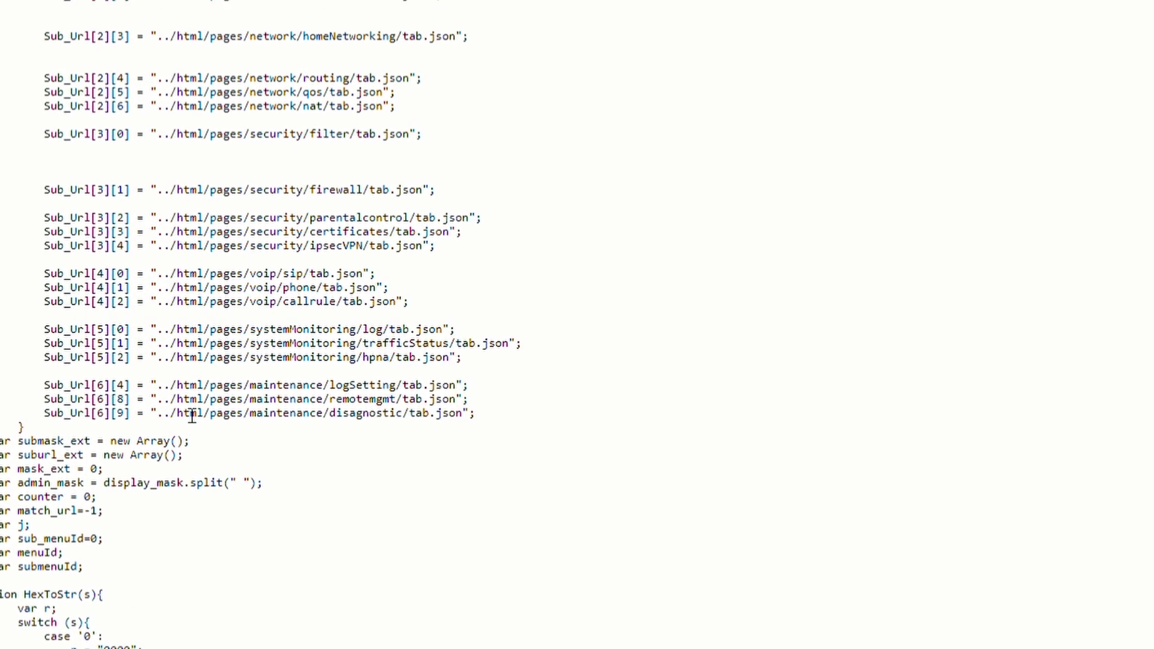
pyautogui.moveTo(177, 401); pyautogui.dragTo(568, 428)
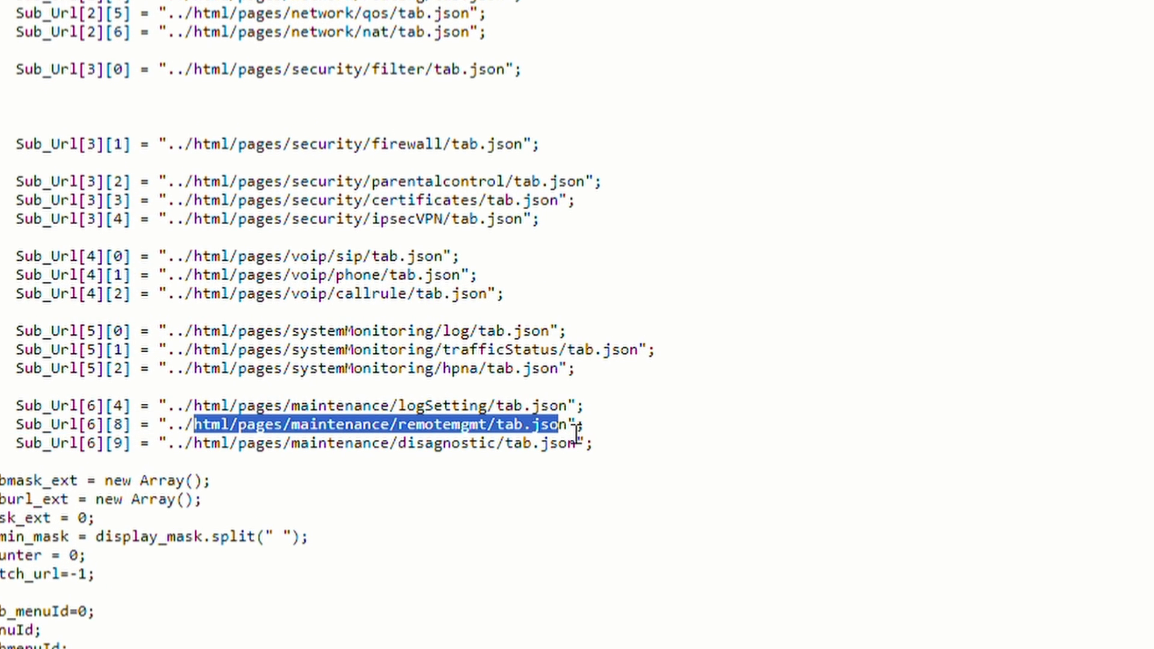
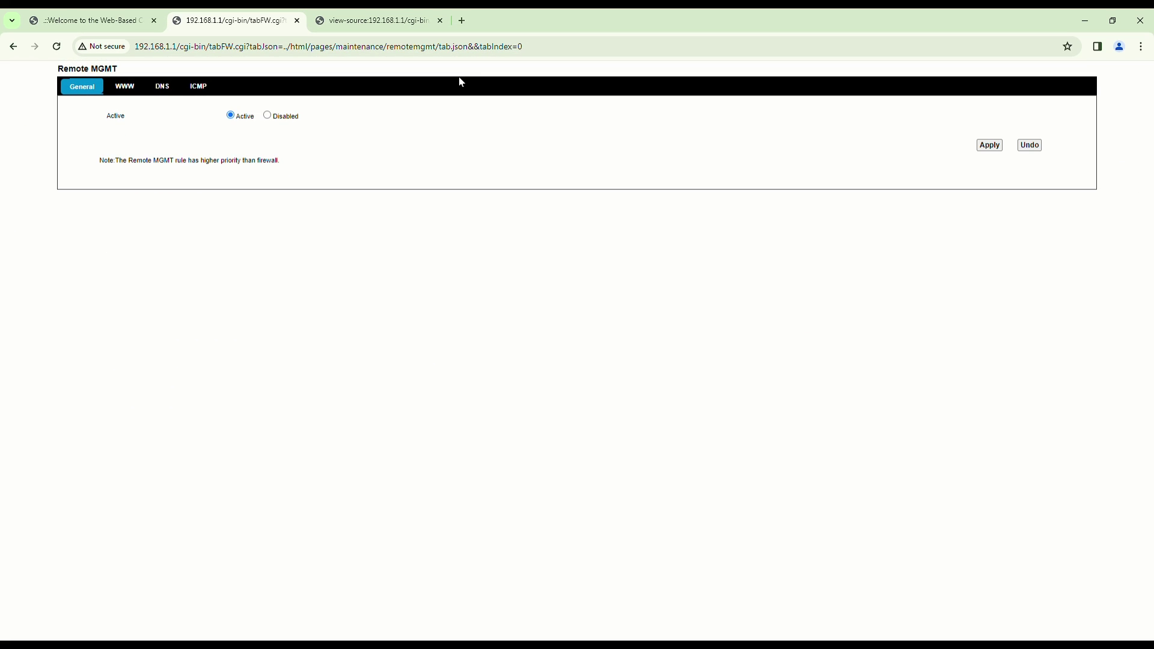
# - Open the WWW settings of the Remote MGMT page and examine the server port for WWW access
pyautogui.moveTo(61, 71); pyautogui.dragTo(139, 72)
pyautogui.click(137, 69)
pyautogui.click(129, 91)
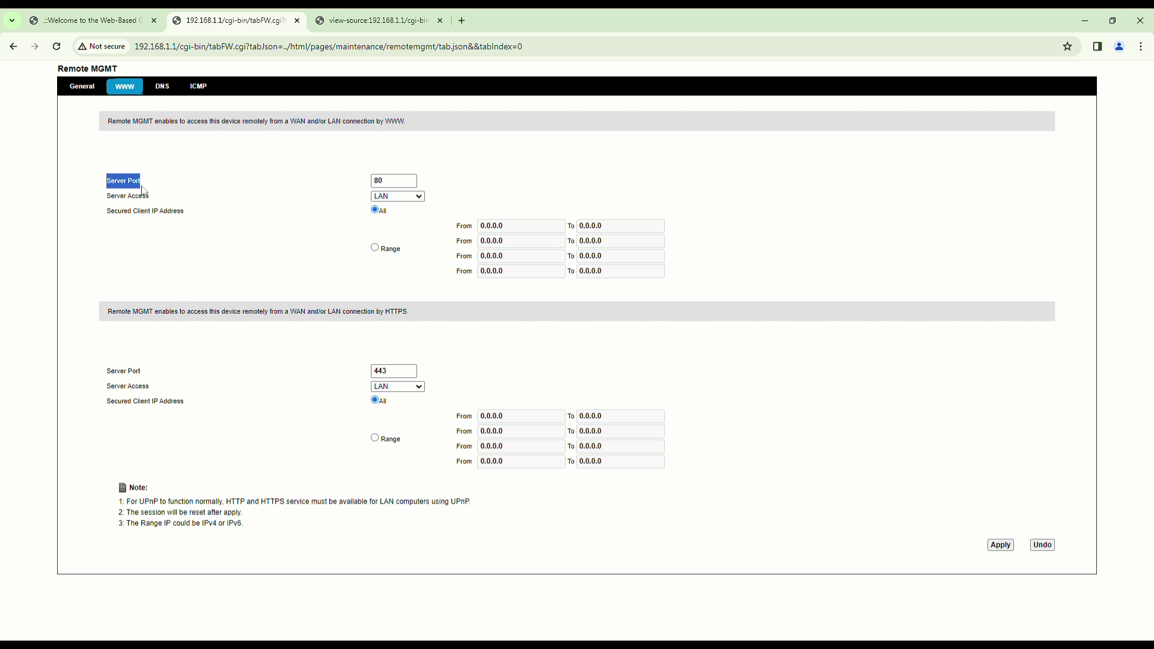
pyautogui.click(373, 187)
pyautogui.click(346, 191)
pyautogui.click(391, 185)
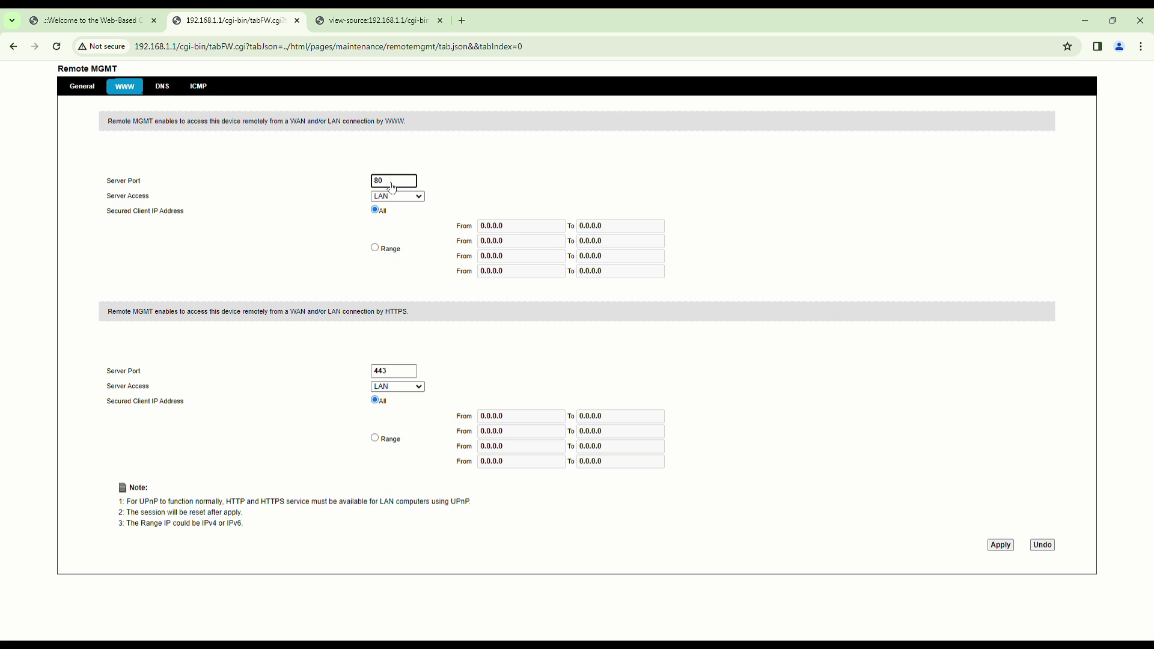
pyautogui.click(355, 181)
# - Set the WWW server port to 8080 and enter the router address 192.168.1.1:8080 in a new browser tab
pyautogui.hotkey('ctrl', 't')
pyautogui.click(486, 46)
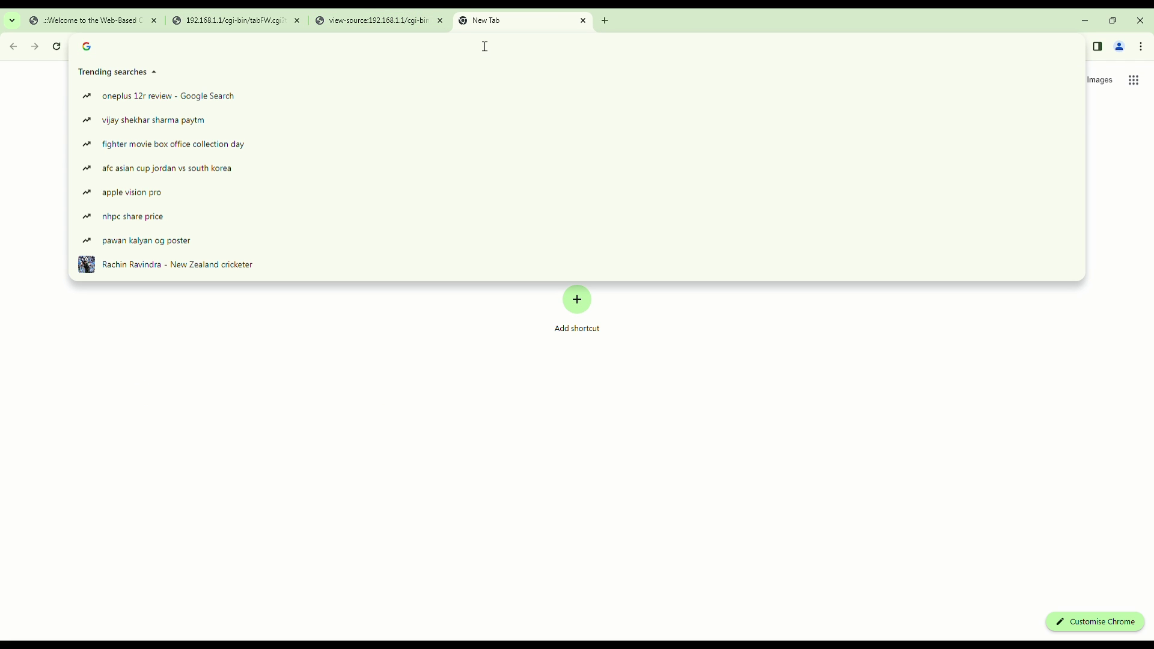
pyautogui.write('192.')
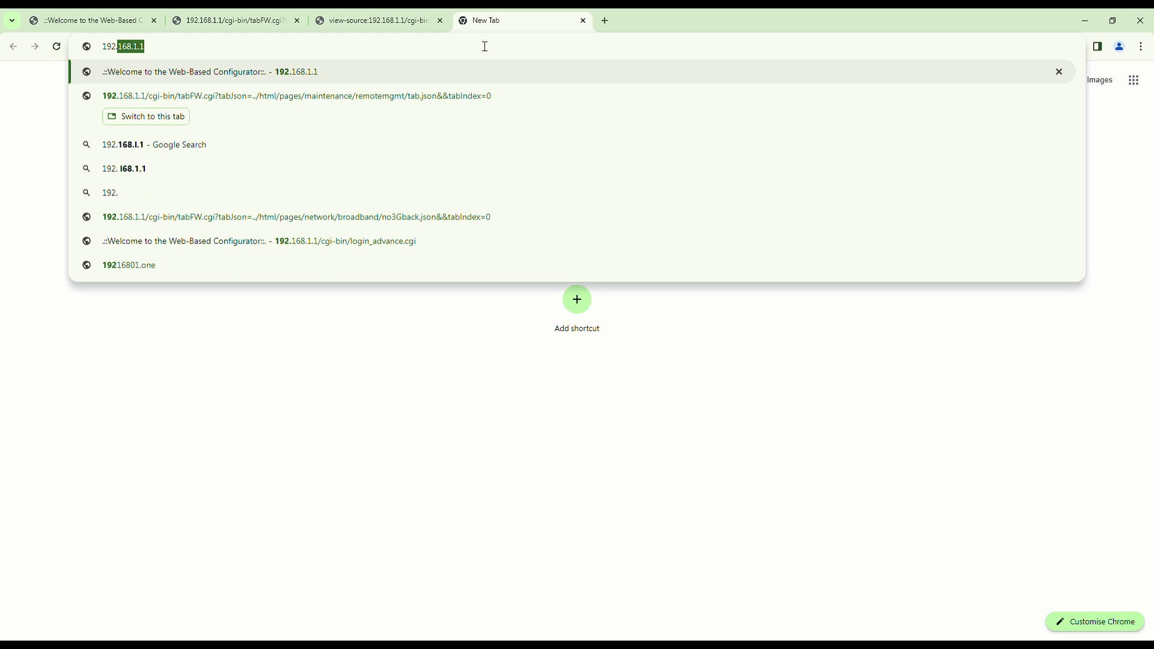
pyautogui.write('168.1.1:8080')
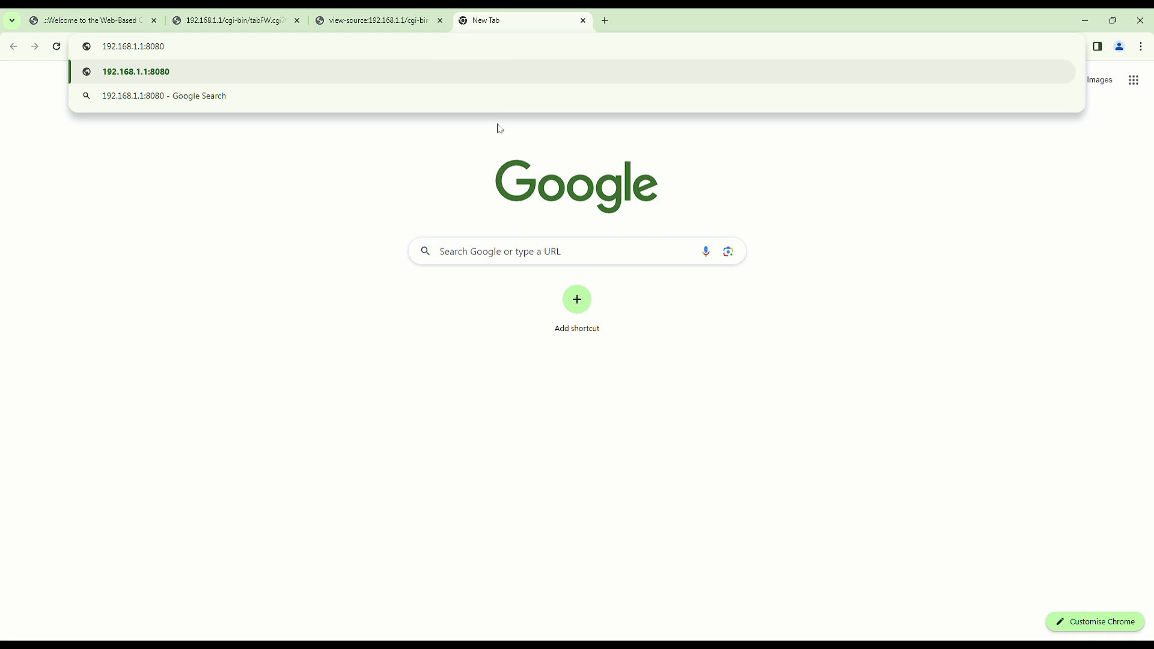
pyautogui.click(500, 149)
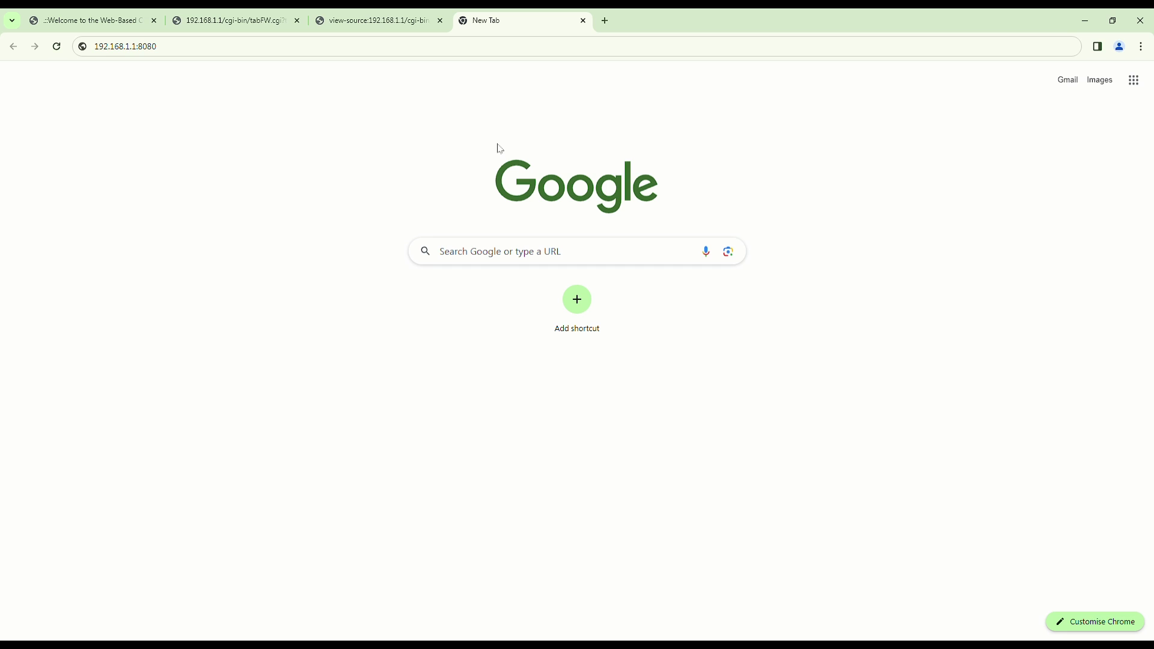
# - Compare the WWW server port on the Remote MGMT page with the port suffix of the router address in the new tab
pyautogui.click(283, 18)
pyautogui.click(406, 184)
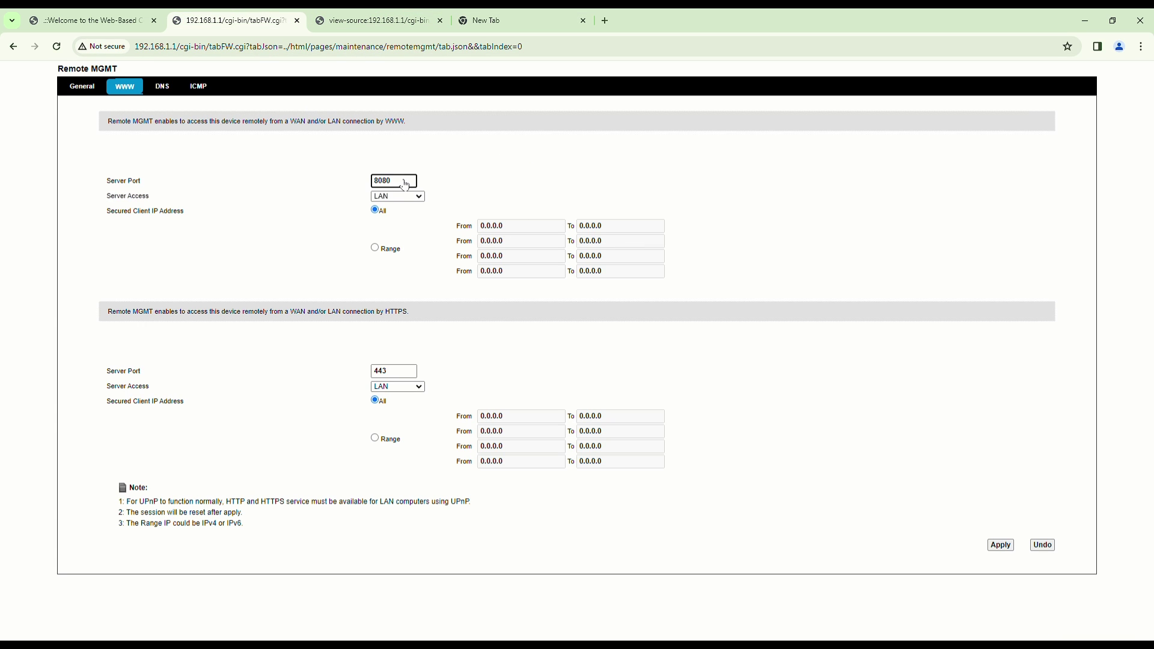
pyautogui.click(405, 155)
pyautogui.click(399, 186)
pyautogui.click(503, 24)
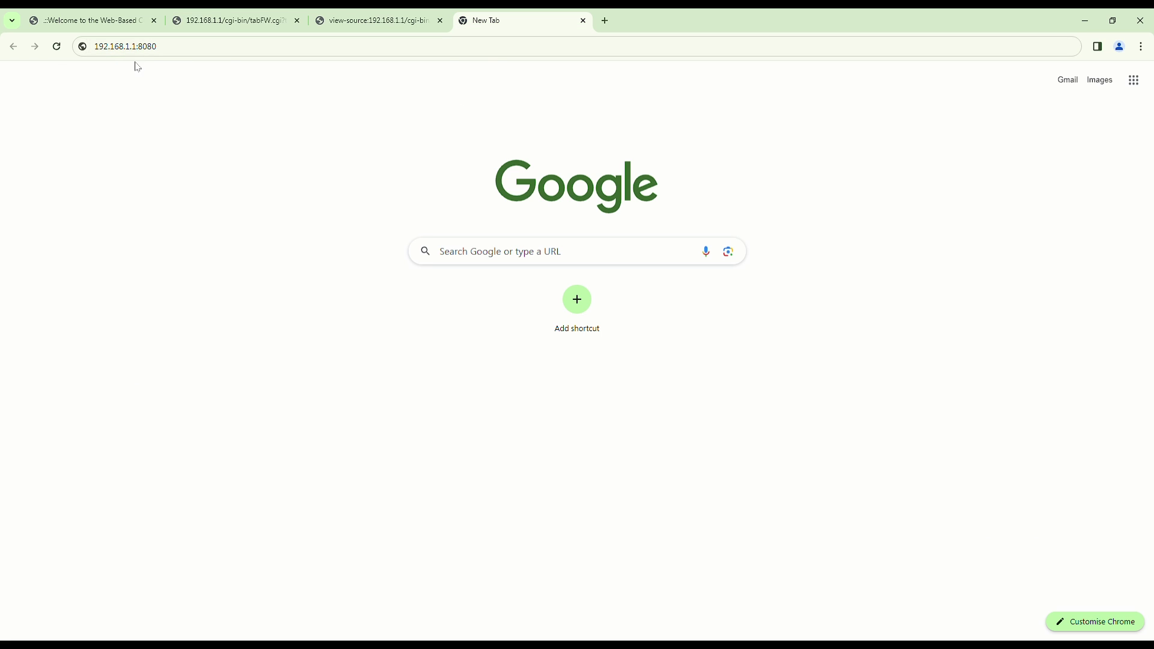
pyautogui.moveTo(136, 46); pyautogui.dragTo(163, 46)
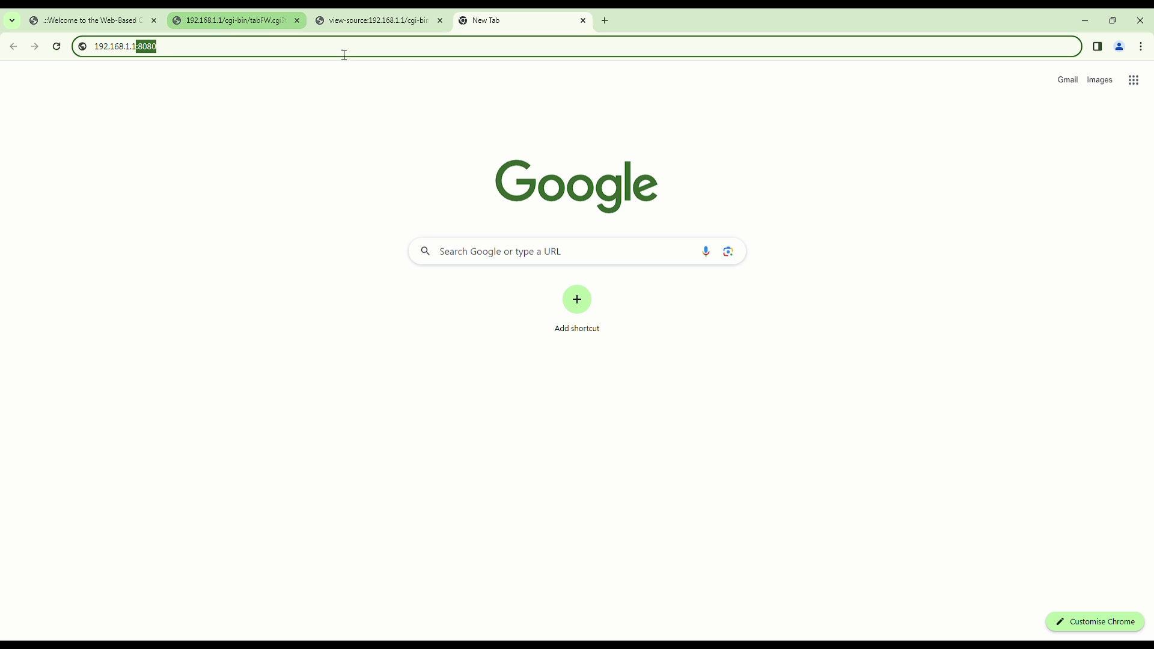
pyautogui.click(756, 114)
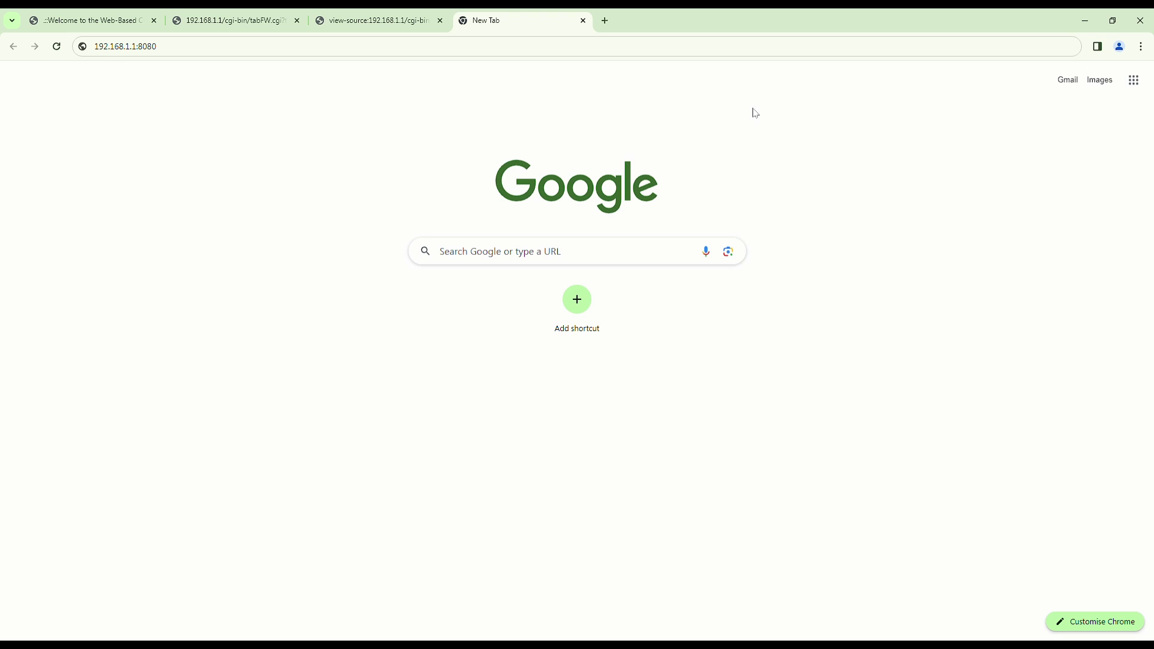
# - Load the website billn.co in the new tab and examine its port-free address and home page
pyautogui.click(516, 56)
pyautogui.write('billn')
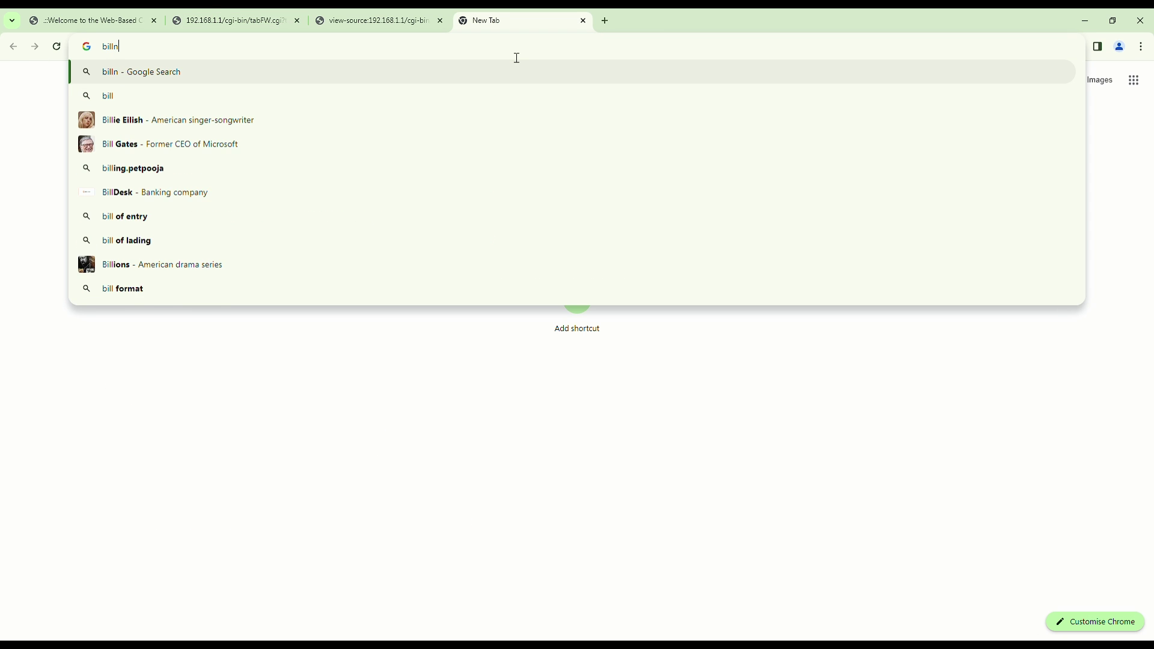
pyautogui.write('.co')
pyautogui.press('Return')
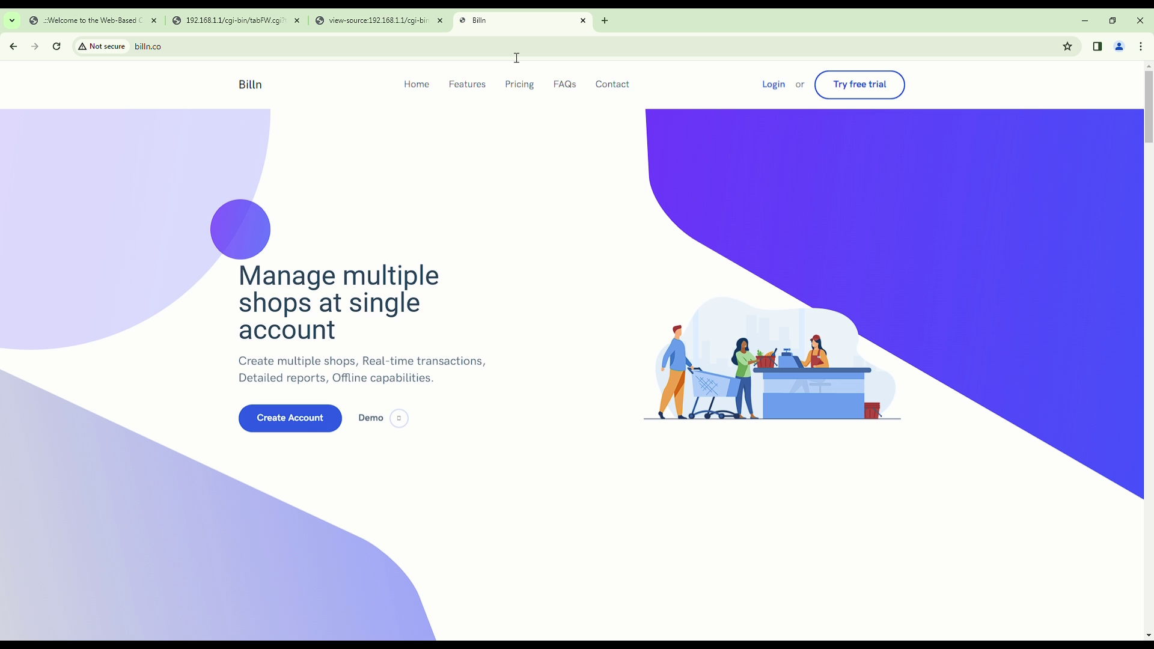
pyautogui.click(149, 52)
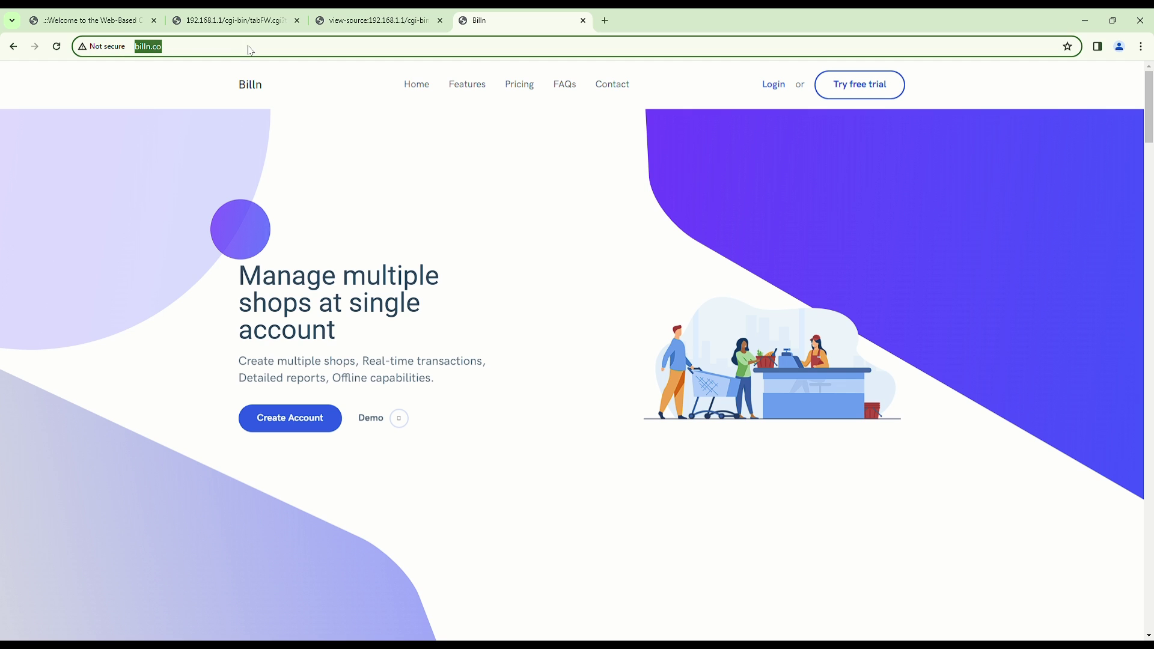
pyautogui.click(360, 167)
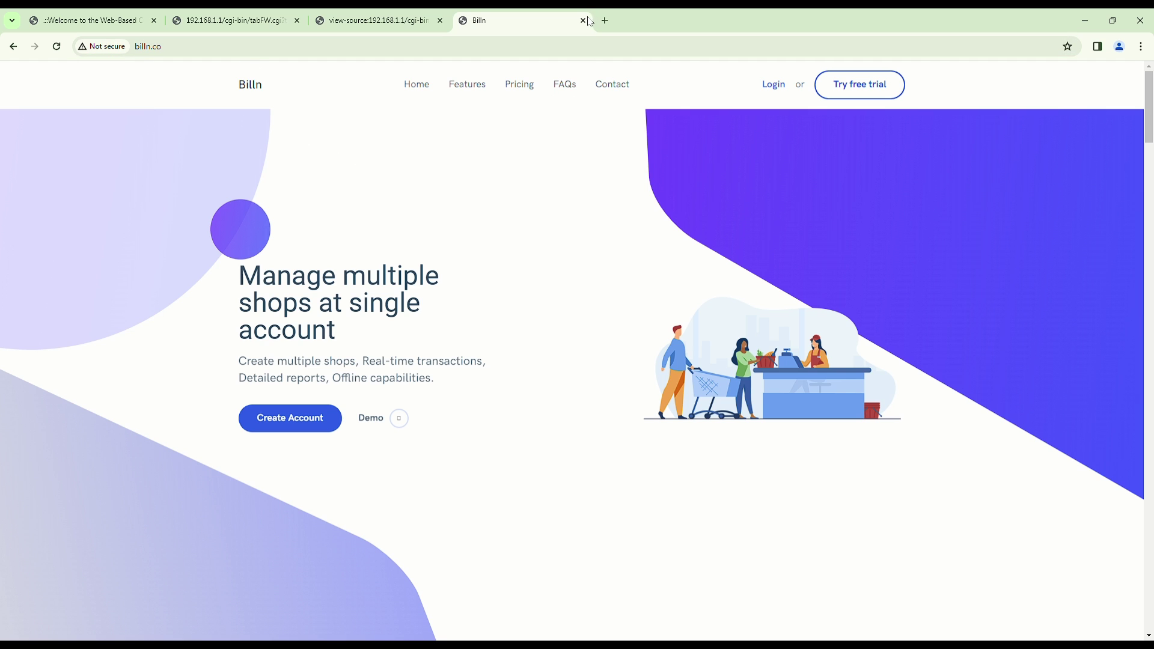
pyautogui.scroll(-8, 598, 200)
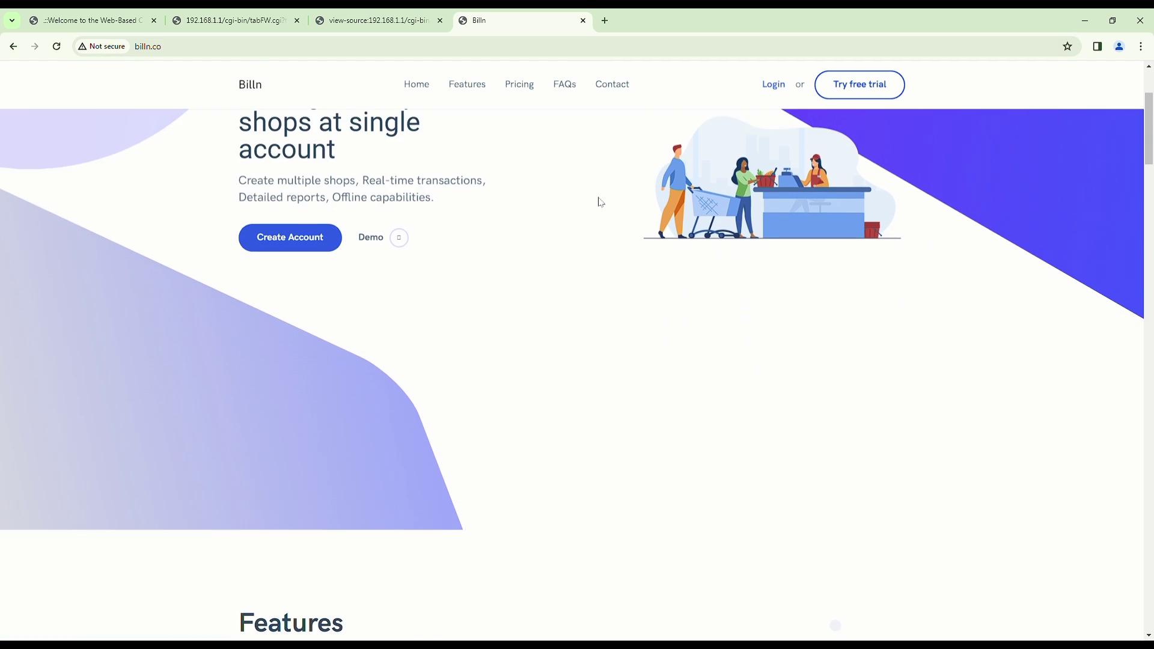
pyautogui.scroll(8, 601, 203)
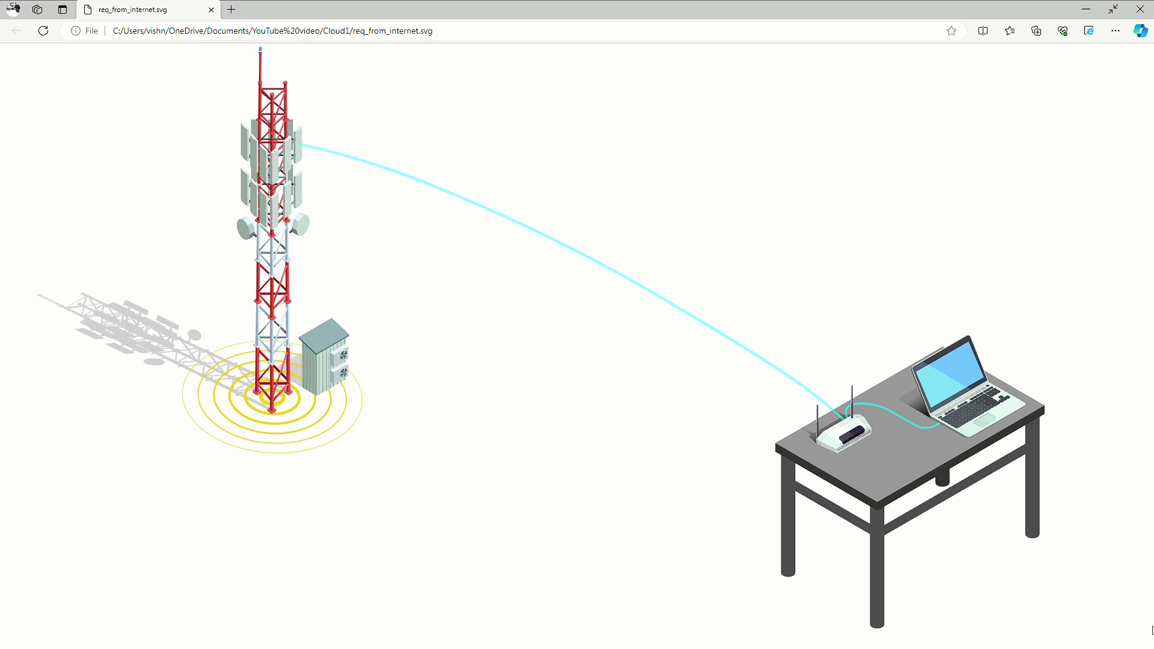
# - Switch to Microsoft Edge and show the req_from_internet.svg diagram in full screen
pyautogui.press('F11')
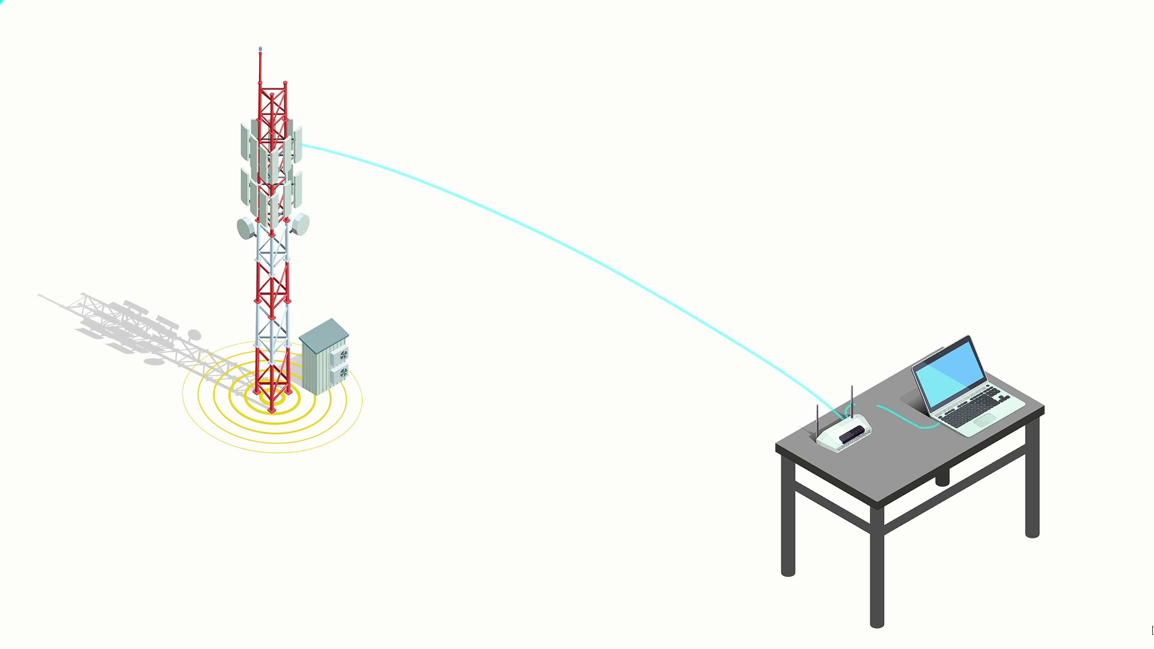